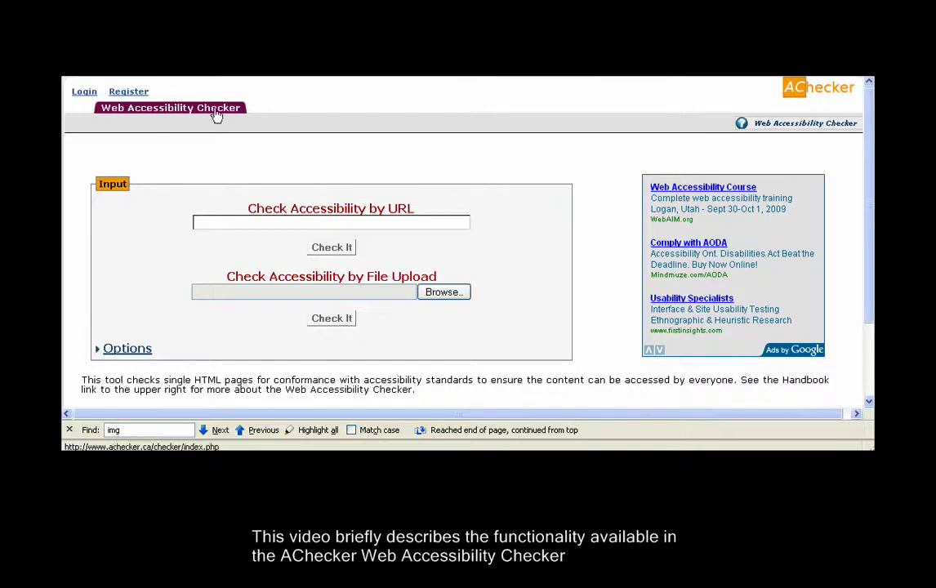
Step: Bring up the new-account registration form and scroll through its fields
{"action": "left_click", "coordinate": [128, 93]}
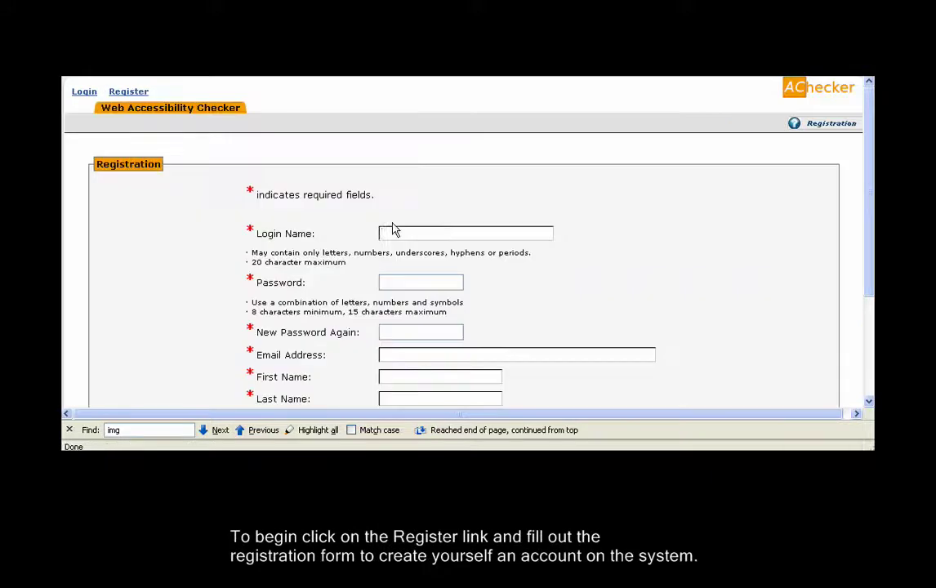
{"action": "scroll", "coordinate": [559, 222], "scroll_direction": "down", "scroll_amount": 2}
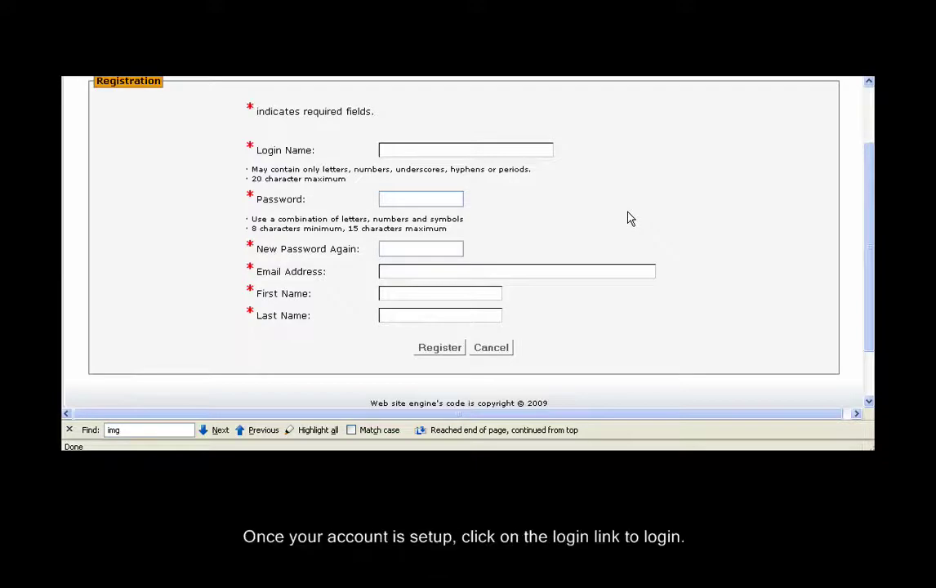
{"action": "scroll", "coordinate": [629, 218], "scroll_direction": "up", "scroll_amount": 2}
Step: Log in as administrator using the saved admin login name from the field's history
{"action": "left_click", "coordinate": [82, 93]}
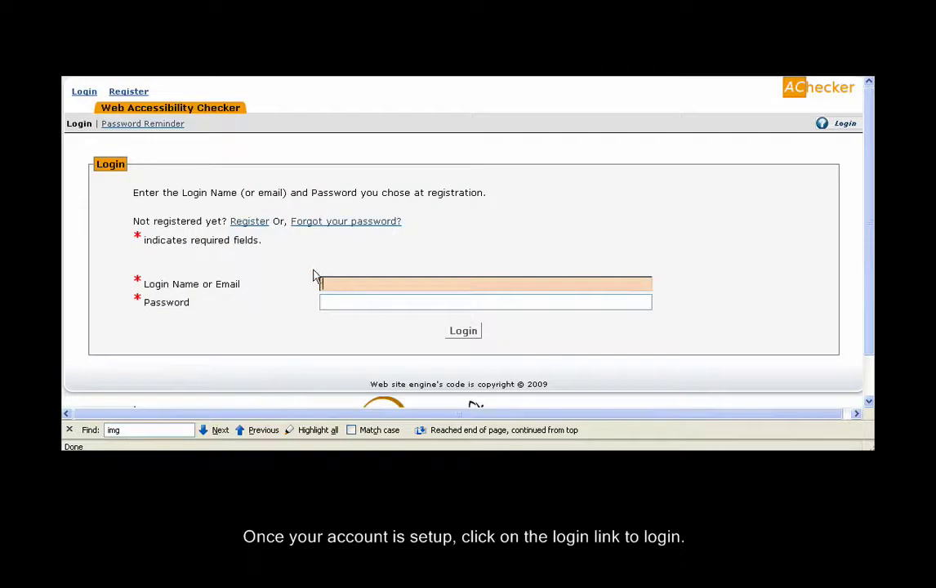
{"action": "left_click", "coordinate": [340, 291]}
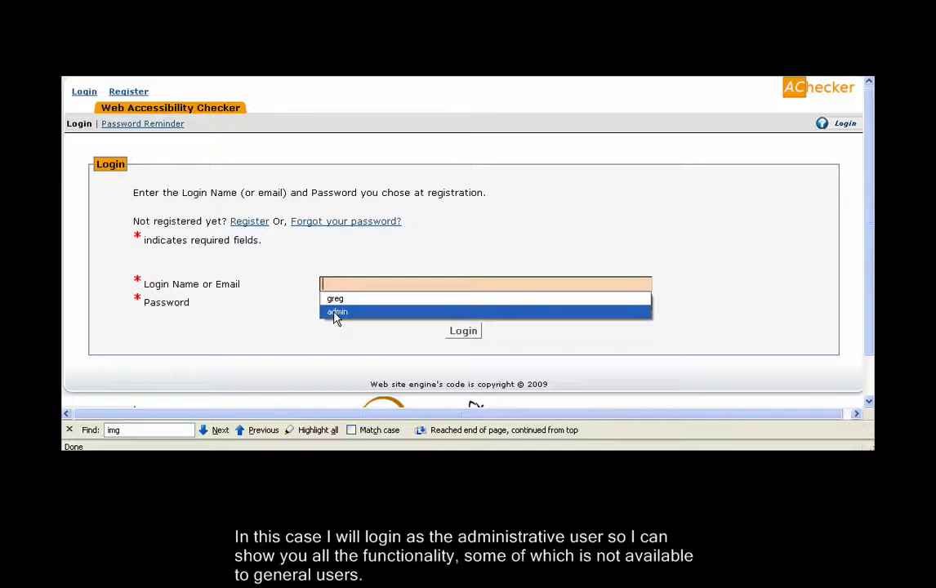
{"action": "left_click", "coordinate": [336, 313]}
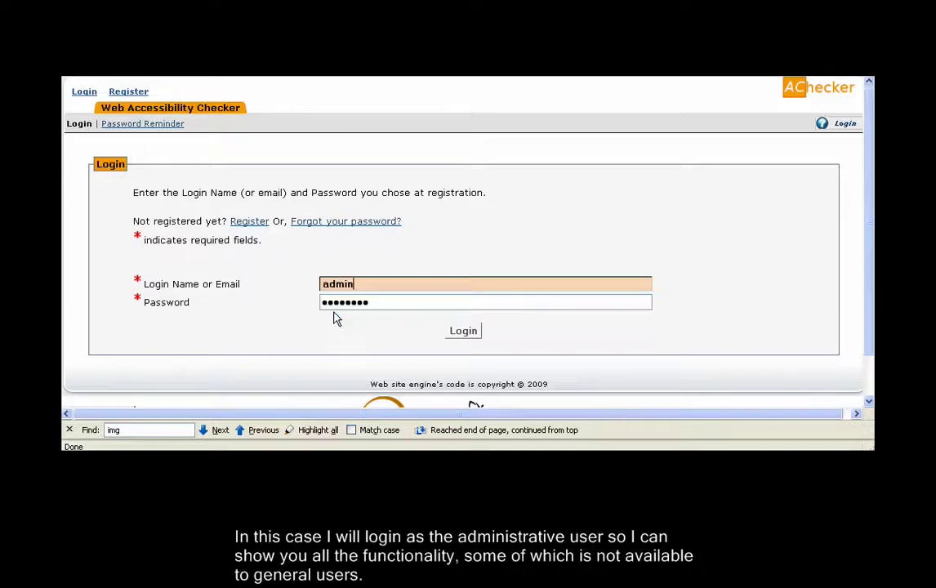
{"action": "left_click", "coordinate": [466, 334]}
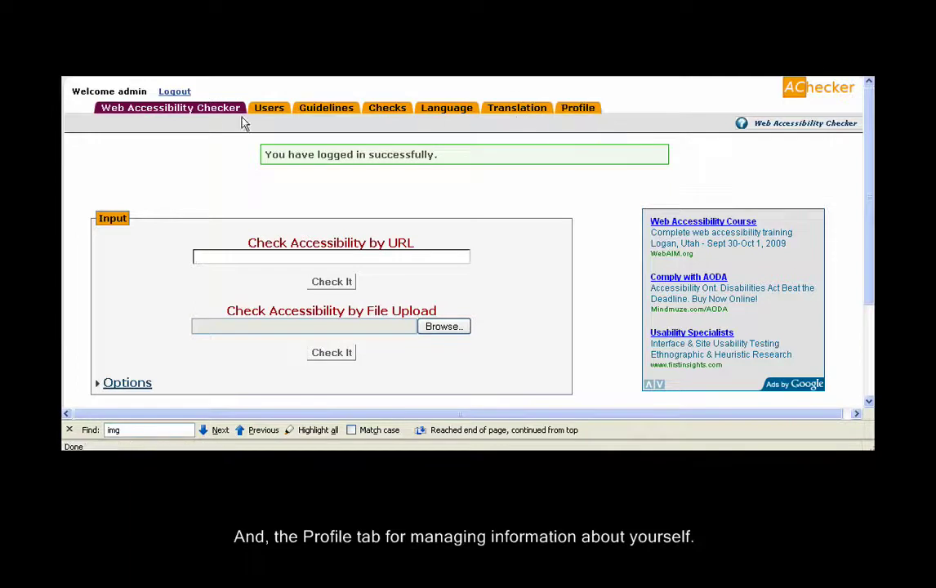
Step: In the checker Options, leave HTML Validator off and enable Show Source, with WCAG 2.0 (Level AA) chosen
{"action": "left_click", "coordinate": [175, 115]}
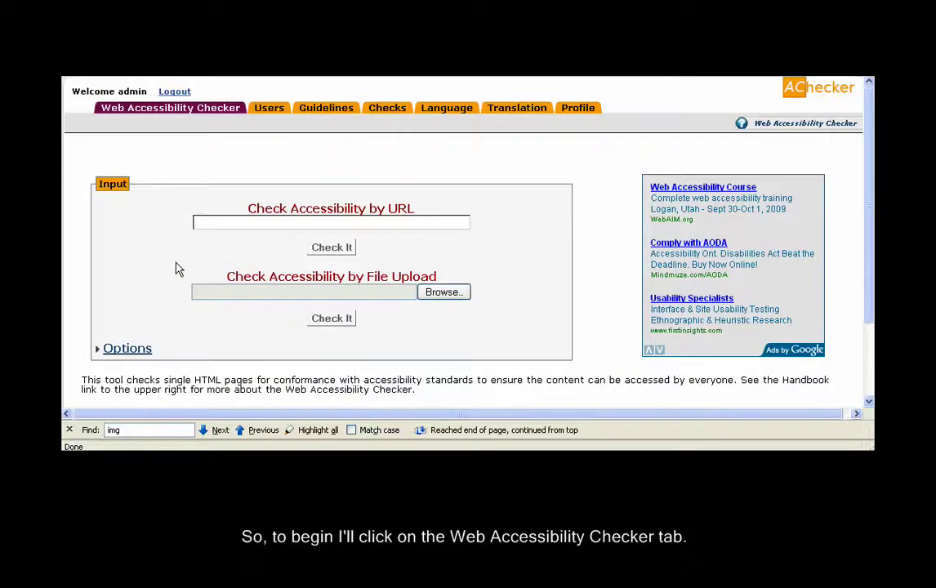
{"action": "scroll", "coordinate": [168, 262], "scroll_direction": "down", "scroll_amount": 2}
{"action": "left_click", "coordinate": [130, 266]}
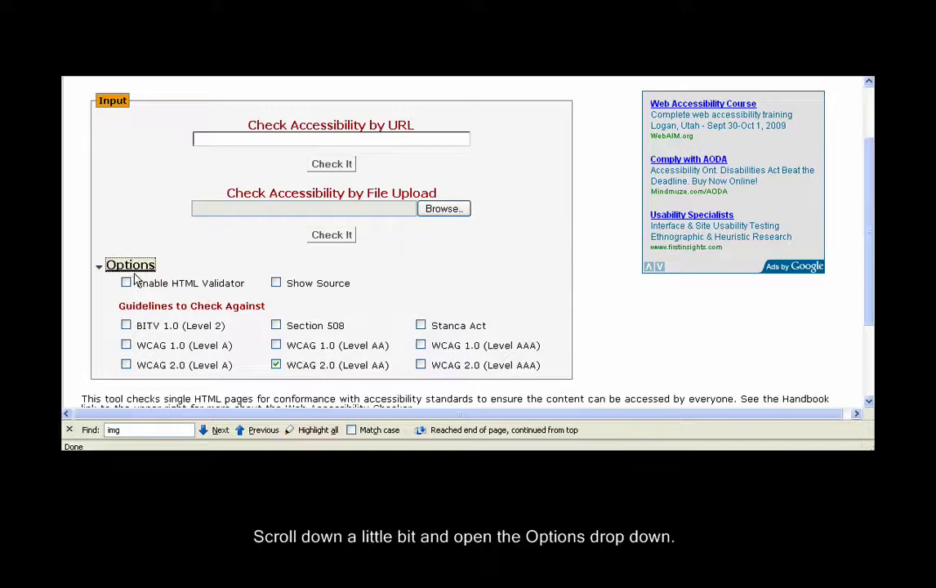
{"action": "left_click", "coordinate": [188, 290]}
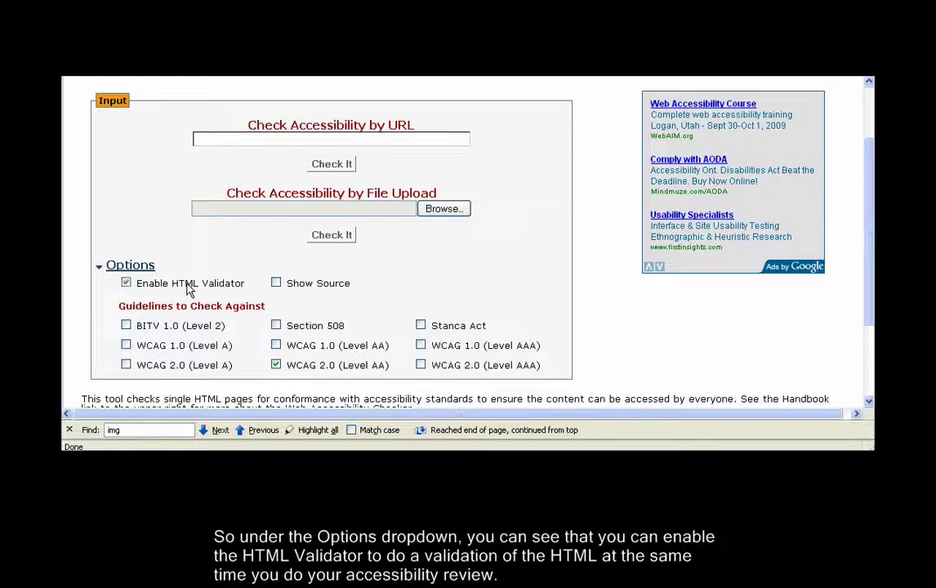
{"action": "left_click", "coordinate": [193, 285]}
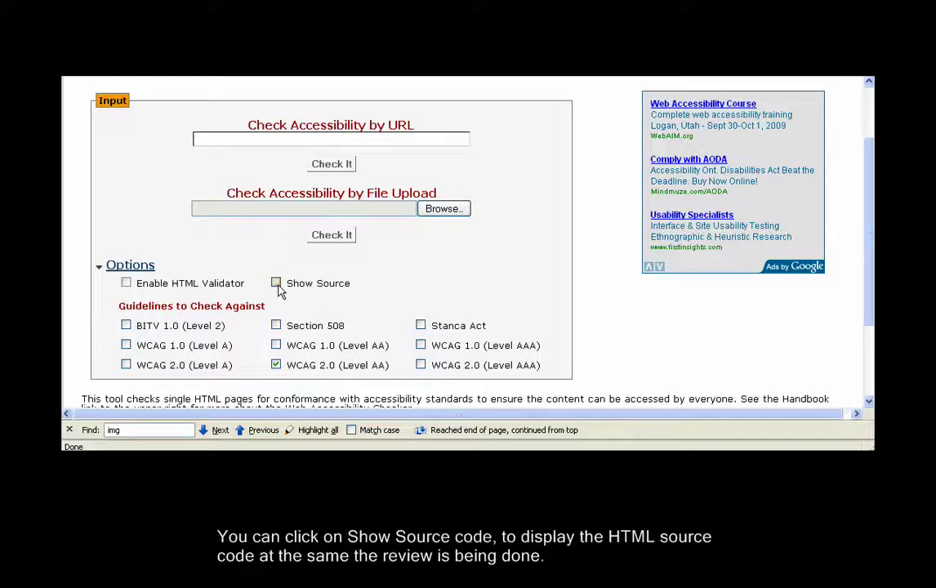
{"action": "left_click", "coordinate": [277, 284]}
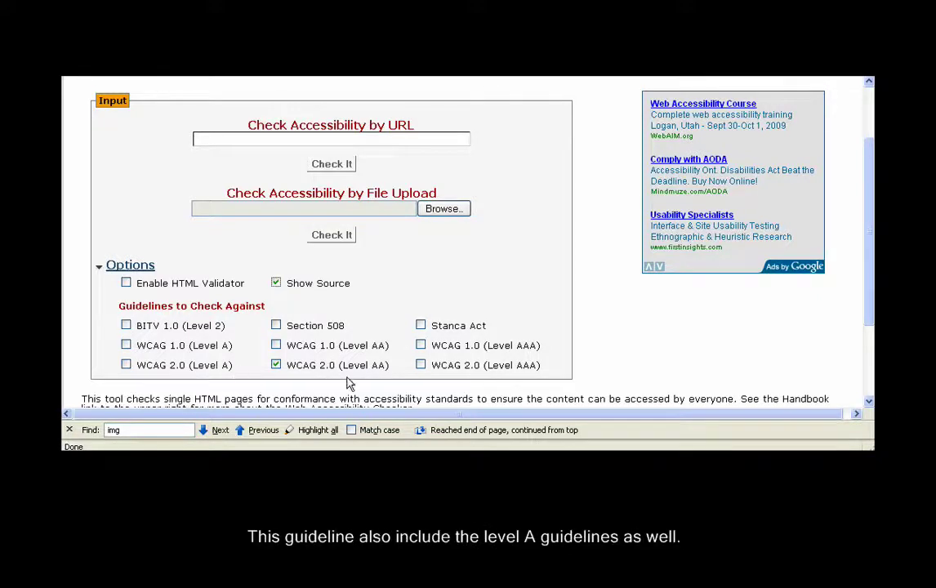
{"action": "scroll", "coordinate": [421, 283], "scroll_direction": "up", "scroll_amount": 2}
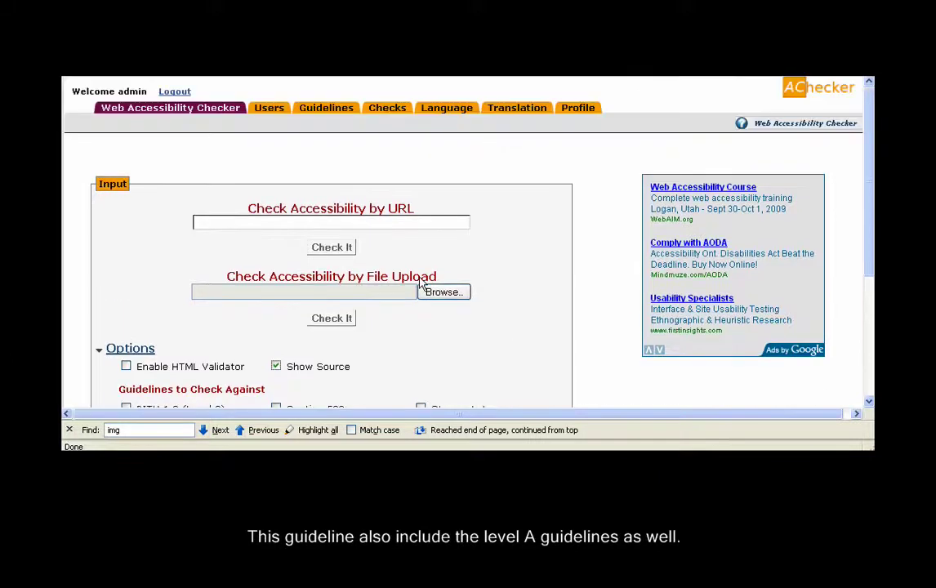
{"action": "left_click", "coordinate": [202, 228]}
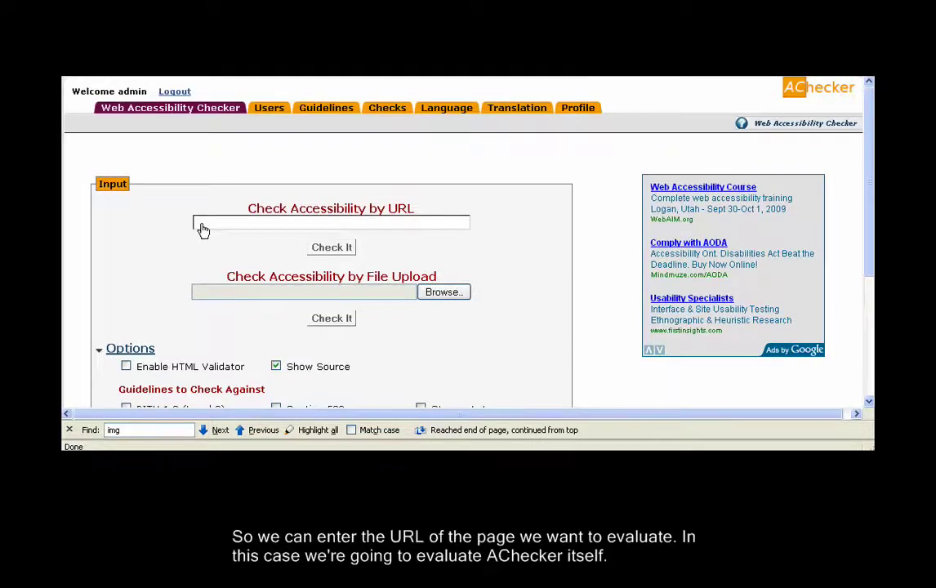
{"action": "left_click", "coordinate": [202, 229]}
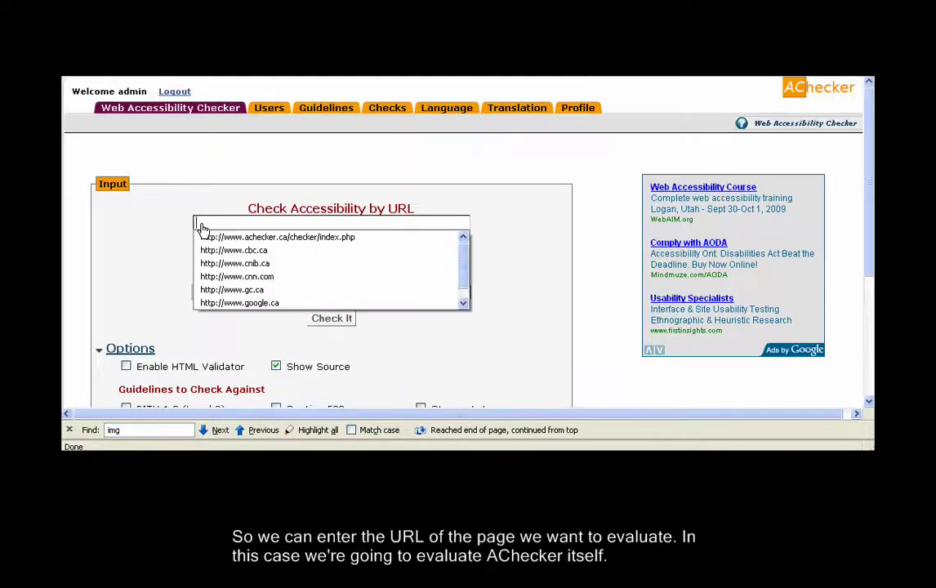
{"action": "left_click", "coordinate": [237, 242]}
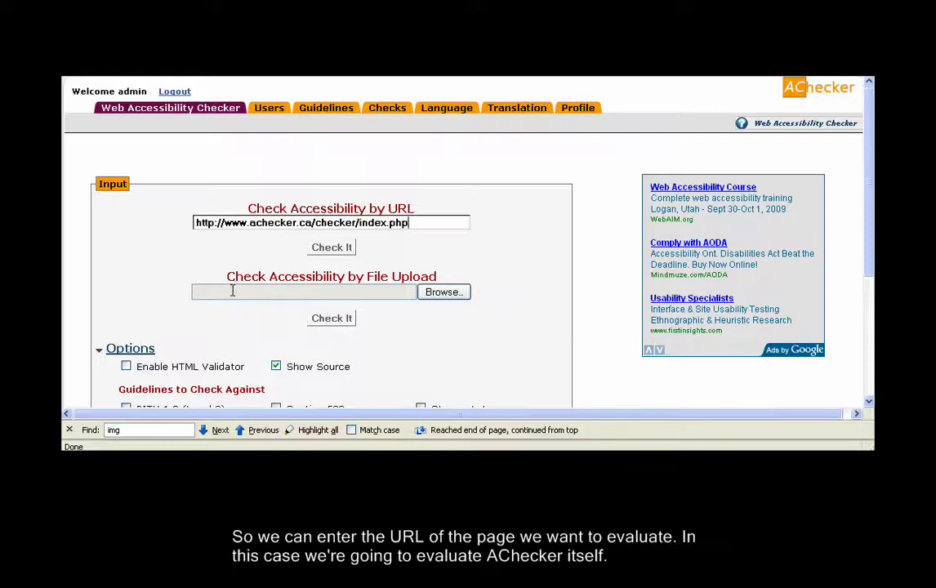
{"action": "left_click", "coordinate": [444, 292]}
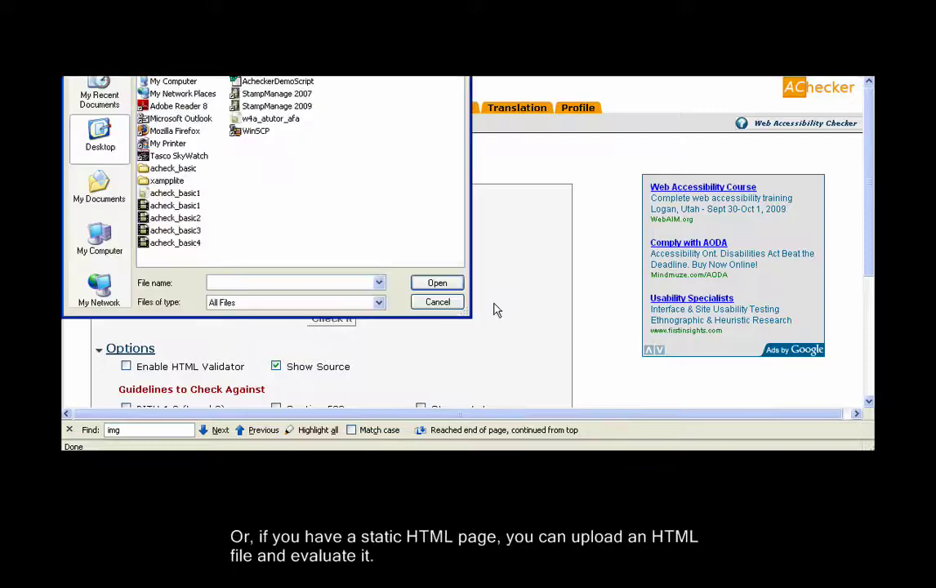
{"action": "left_click", "coordinate": [437, 303]}
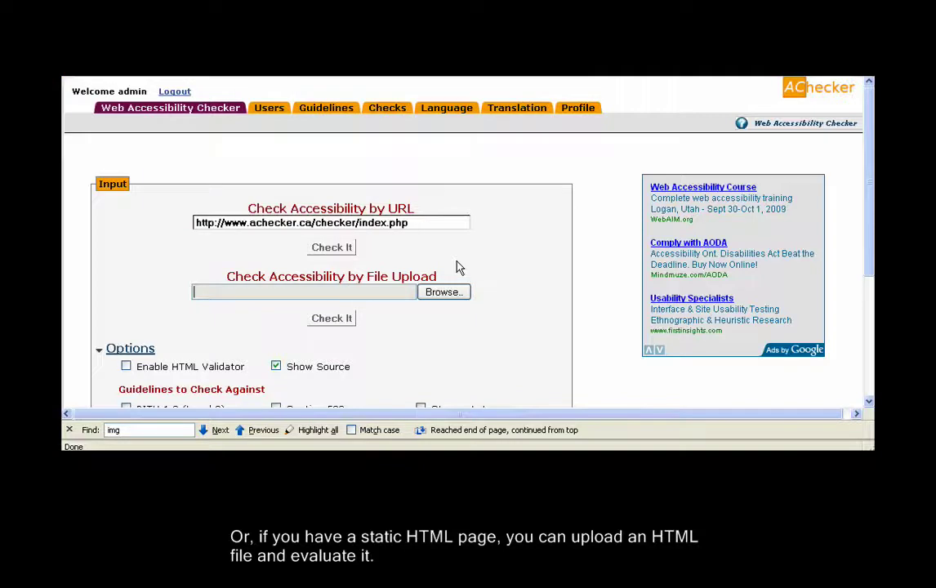
Step: Run Check It on the AChecker page and scroll to its Accessibility Review results
{"action": "left_click", "coordinate": [332, 248]}
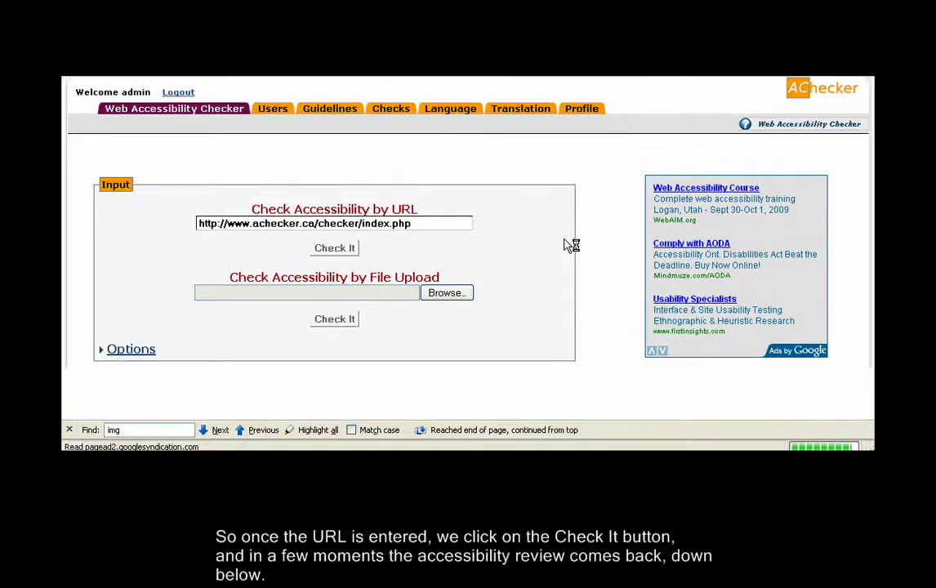
{"action": "scroll", "coordinate": [594, 226], "scroll_direction": "down", "scroll_amount": 5}
{"action": "scroll", "coordinate": [594, 225], "scroll_direction": "down", "scroll_amount": 1}
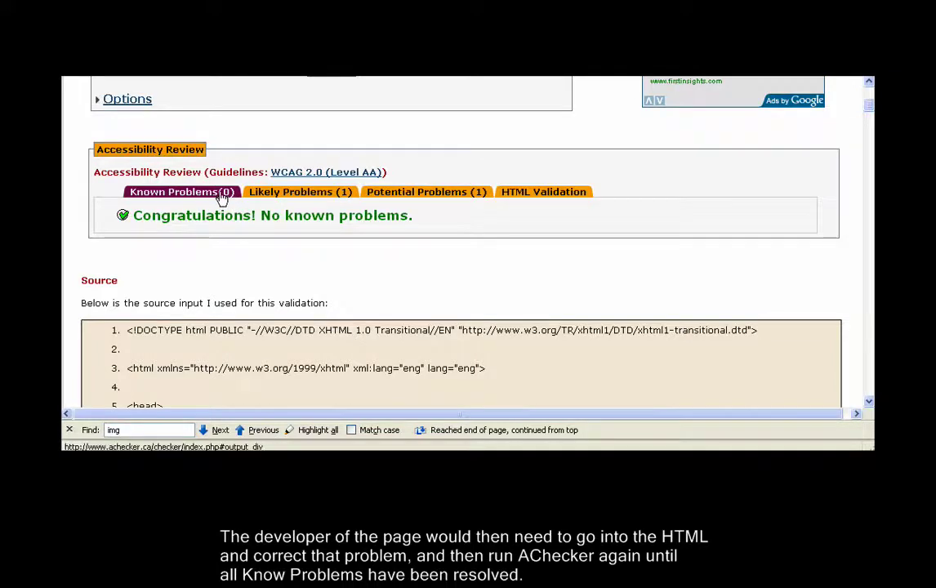
Step: Show the Likely Problems and inspect the Line 55 logo link flagged for possibly meaningless text
{"action": "left_click", "coordinate": [308, 194]}
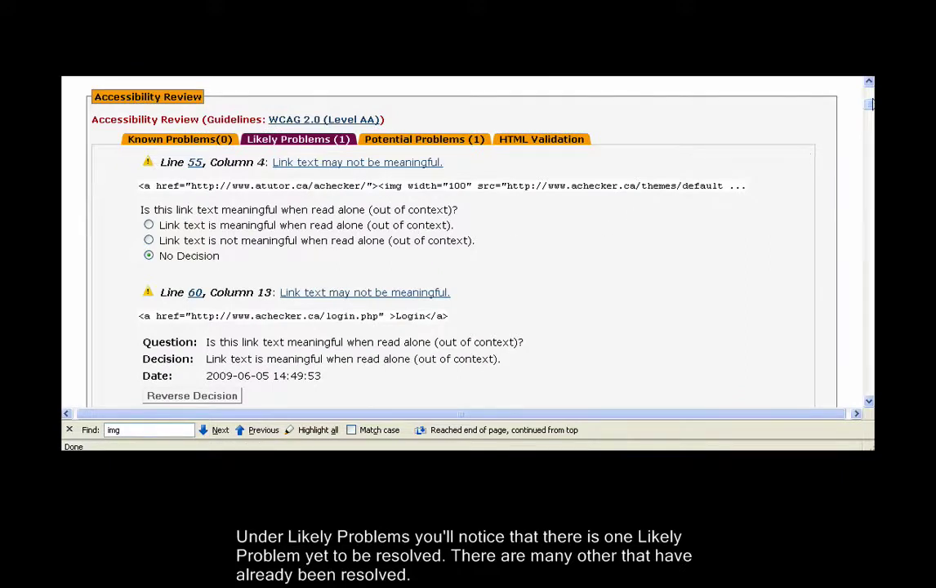
{"action": "mouse_move", "coordinate": [871, 104]}
{"action": "left_mouse_down"}
{"action": "mouse_move", "coordinate": [871, 117]}
{"action": "mouse_move", "coordinate": [871, 103]}
{"action": "left_mouse_up"}
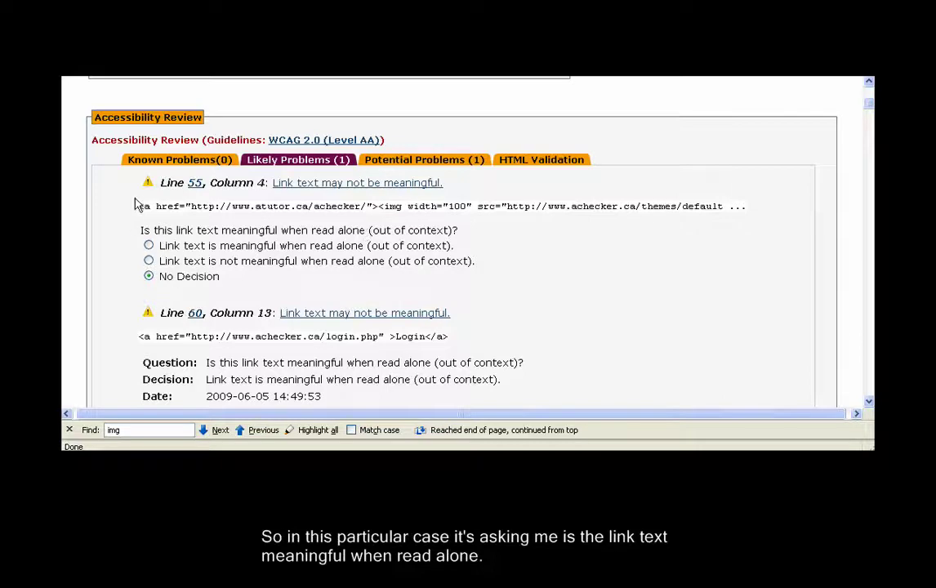
{"action": "left_click_drag", "start_coordinate": [138, 206], "coordinate": [394, 229]}
{"action": "scroll", "coordinate": [743, 245], "scroll_direction": "up", "scroll_amount": 5}
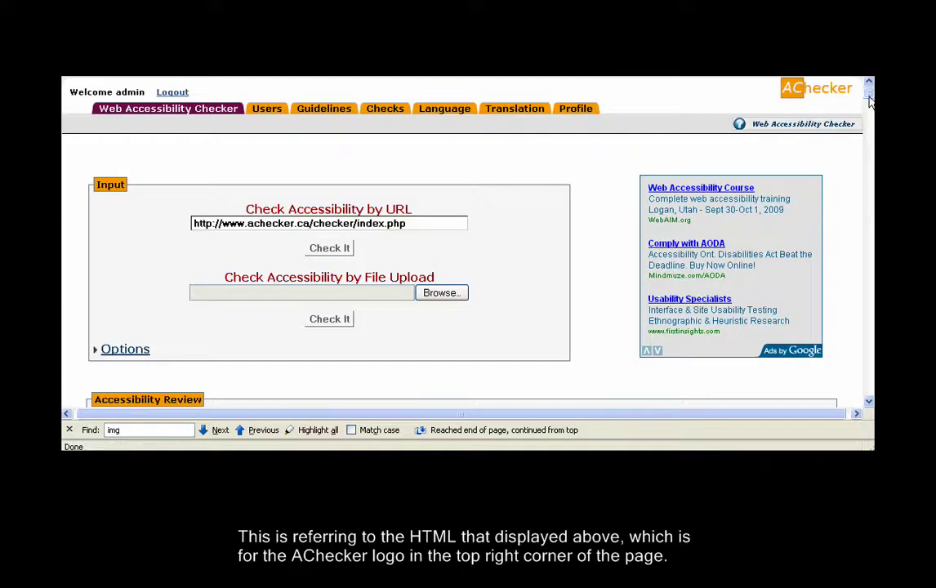
{"action": "left_click_drag", "start_coordinate": [870, 100], "coordinate": [870, 115]}
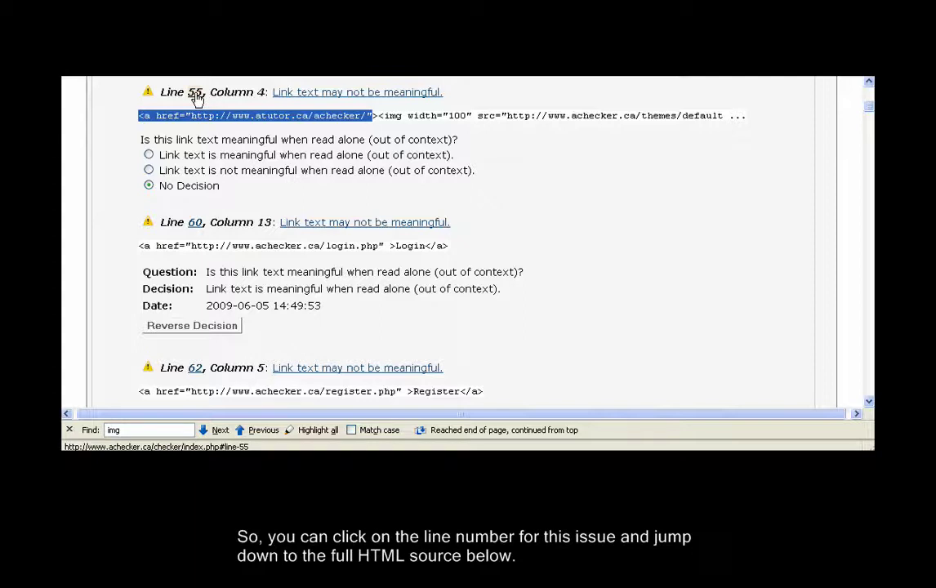
Step: Jump to line 55 in the full source and check the logo's alt text 'AChecker'
{"action": "left_click", "coordinate": [196, 96]}
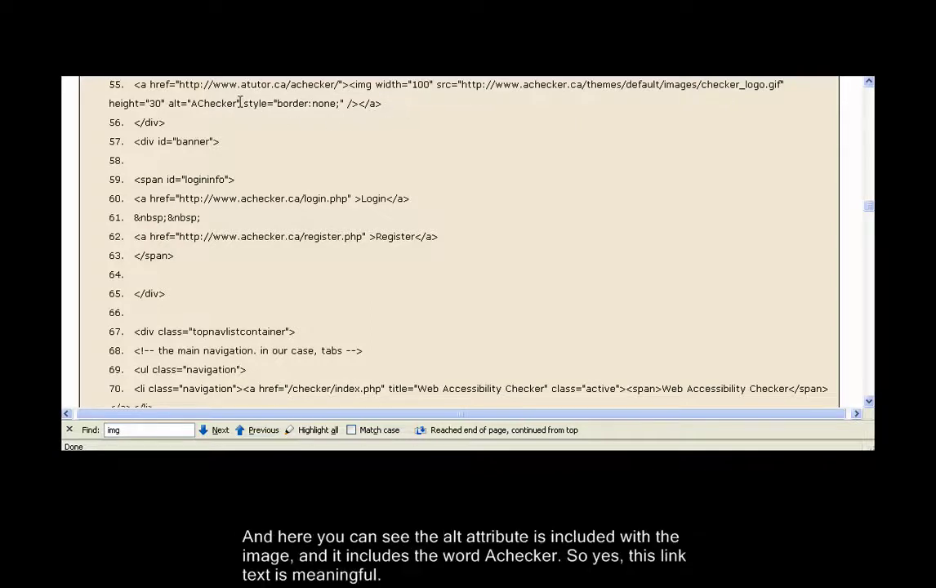
{"action": "left_click_drag", "start_coordinate": [238, 101], "coordinate": [167, 103]}
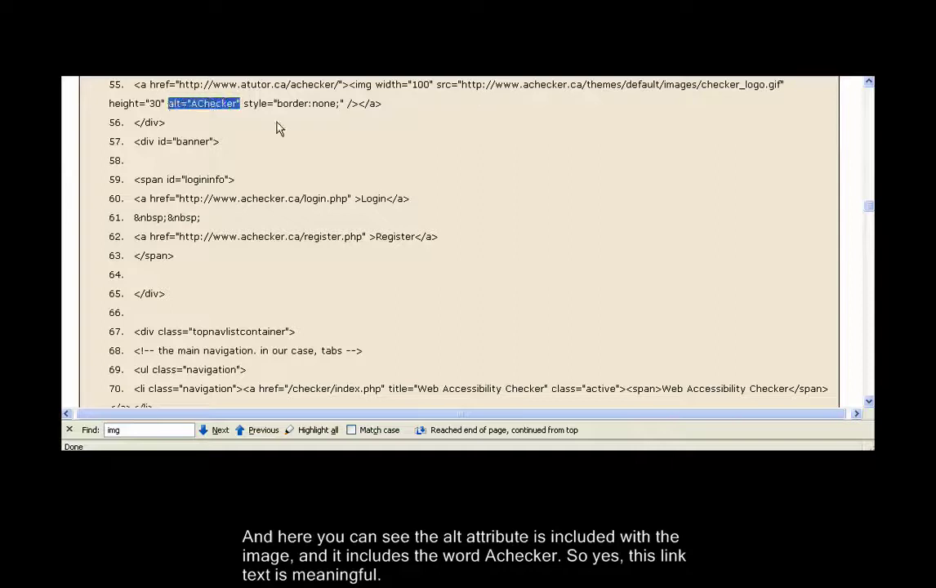
{"action": "left_click", "coordinate": [225, 104]}
{"action": "left_click_drag", "start_coordinate": [236, 103], "coordinate": [191, 103]}
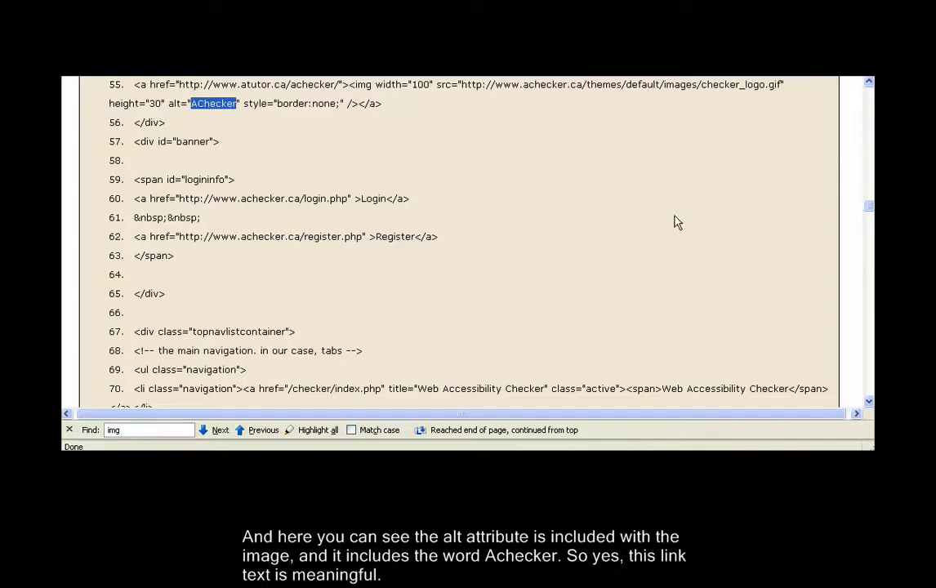
Step: Go back from the source view to the review results page
{"action": "scroll", "coordinate": [707, 228], "scroll_direction": "up", "scroll_amount": 4}
{"action": "scroll", "coordinate": [708, 228], "scroll_direction": "up", "scroll_amount": 11}
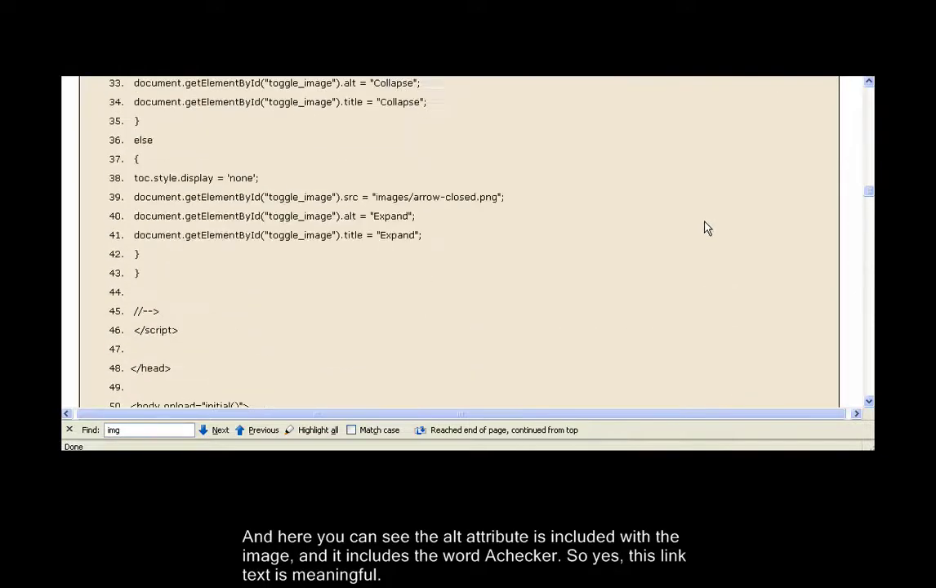
{"action": "scroll", "coordinate": [707, 228], "scroll_direction": "up", "scroll_amount": 4}
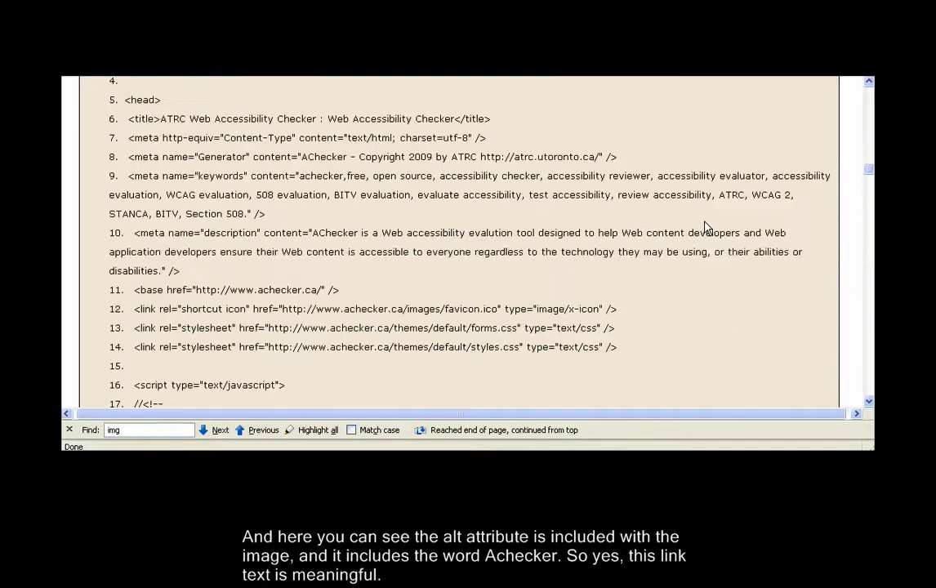
{"action": "right_click", "coordinate": [650, 217]}
{"action": "left_click", "coordinate": [653, 222]}
{"action": "right_click", "coordinate": [602, 270]}
{"action": "left_click", "coordinate": [621, 272]}
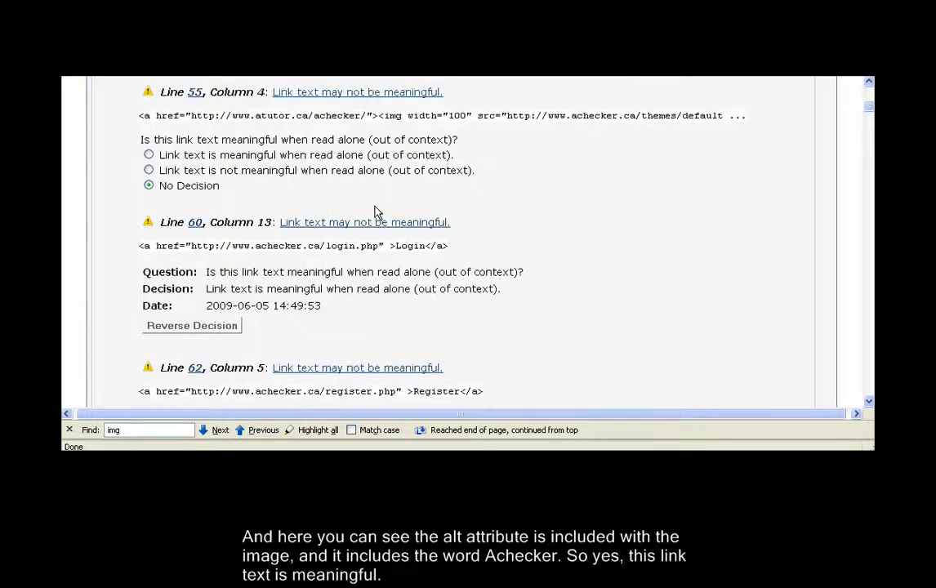
Step: Mark the Line 55 link text as meaningful when read alone and save the decision
{"action": "left_click", "coordinate": [148, 156]}
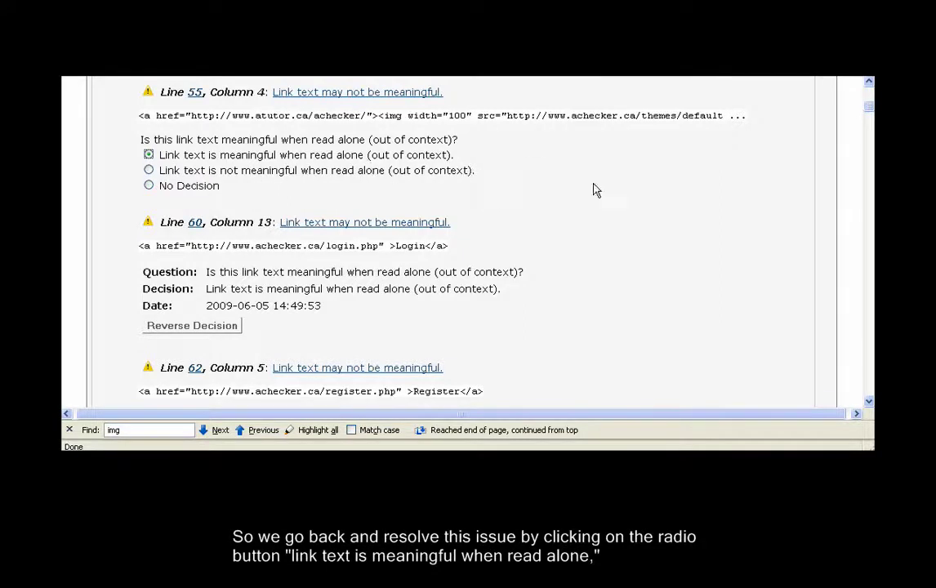
{"action": "left_click_drag", "start_coordinate": [869, 106], "coordinate": [844, 183]}
{"action": "left_click", "coordinate": [446, 327]}
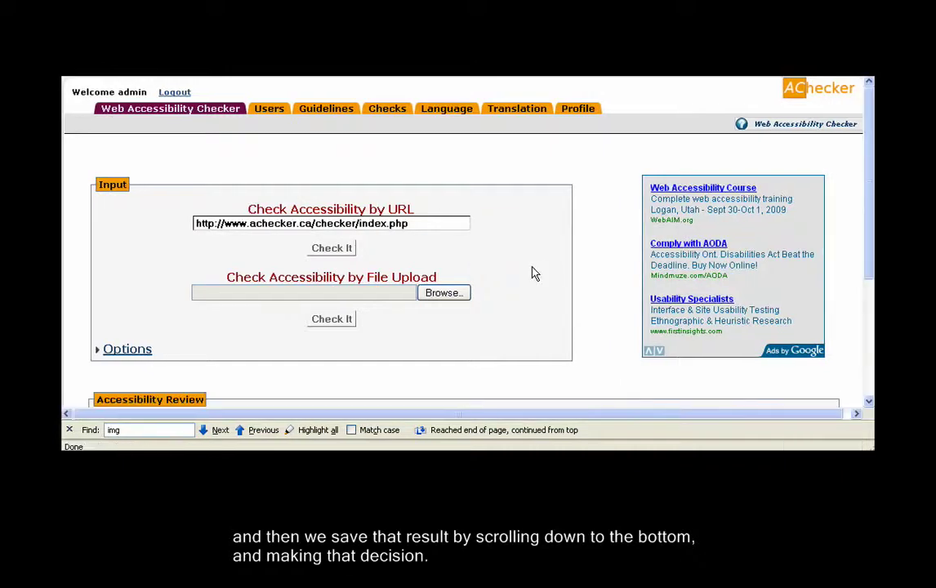
{"action": "scroll", "coordinate": [531, 273], "scroll_direction": "down", "scroll_amount": 5}
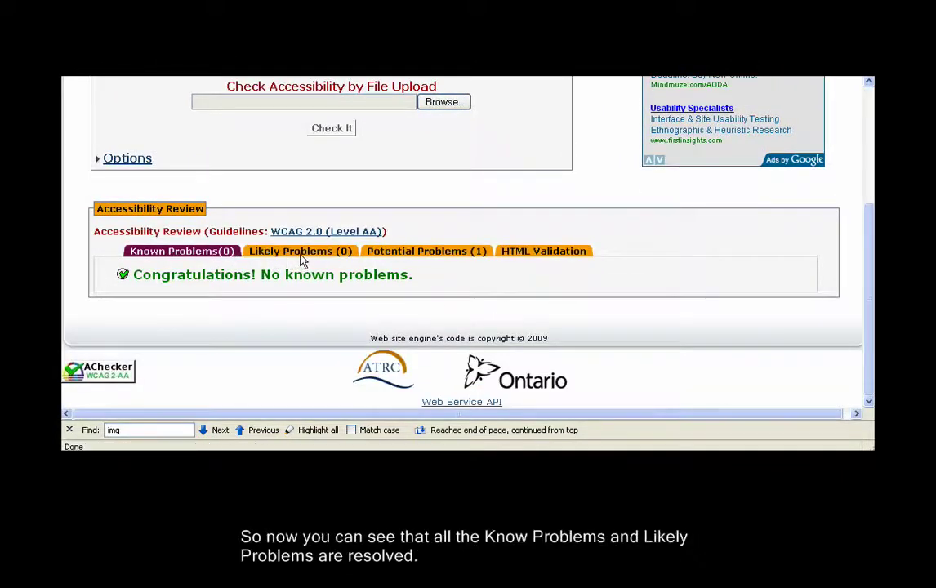
Step: Under Potential Problems, mark the Line 6 page title as describing the document
{"action": "left_click", "coordinate": [429, 252]}
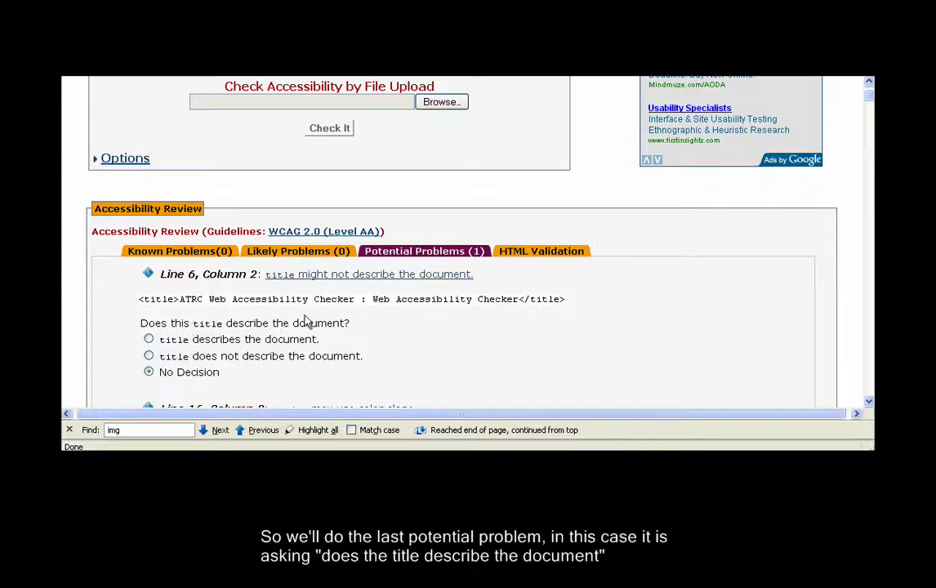
{"action": "left_click_drag", "start_coordinate": [138, 300], "coordinate": [548, 316]}
{"action": "left_click", "coordinate": [436, 334]}
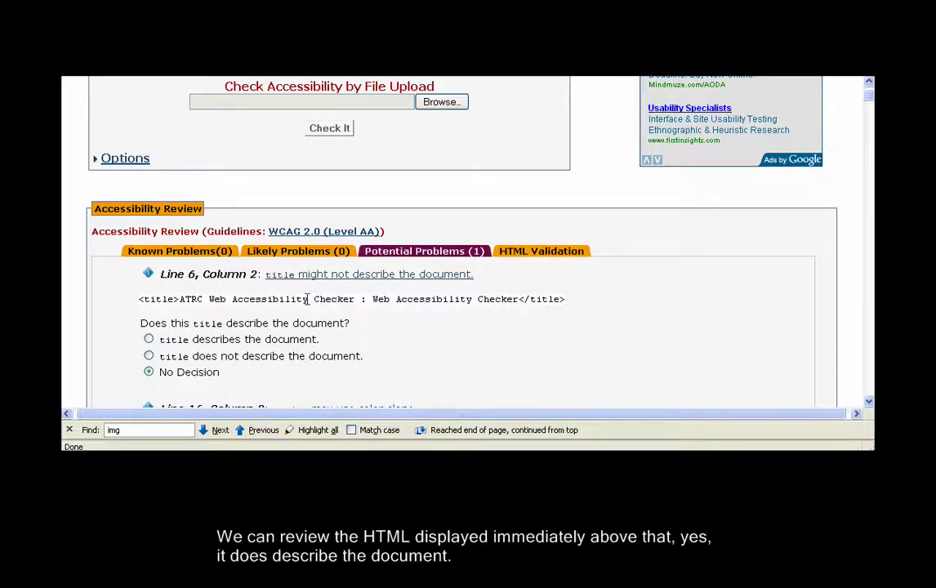
{"action": "left_click", "coordinate": [149, 340]}
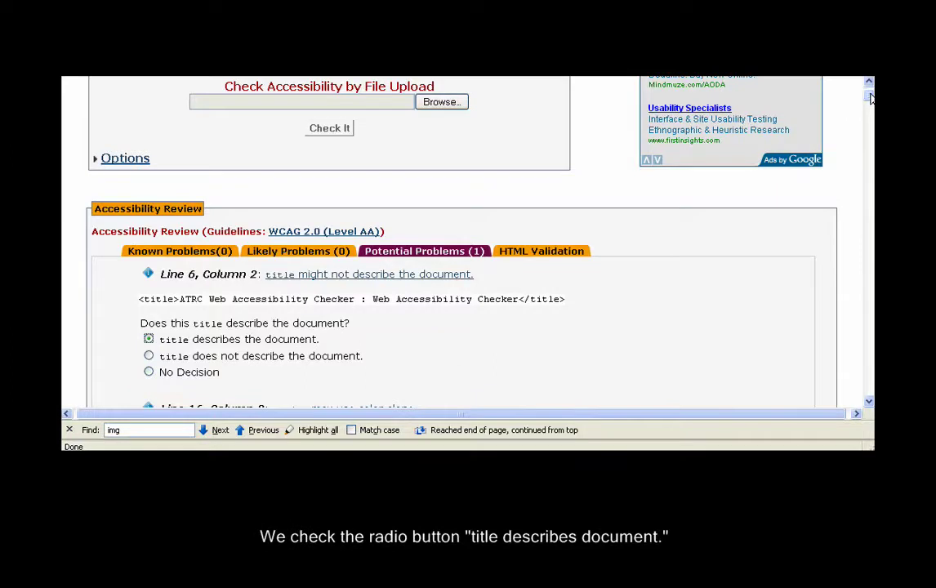
{"action": "left_click_drag", "start_coordinate": [868, 96], "coordinate": [867, 384]}
{"action": "scroll", "coordinate": [769, 377], "scroll_direction": "down", "scroll_amount": 5}
Step: Save the title decision and select the WCAG 2.0 (Level AA) conformance seal's HTML code
{"action": "left_click", "coordinate": [461, 401]}
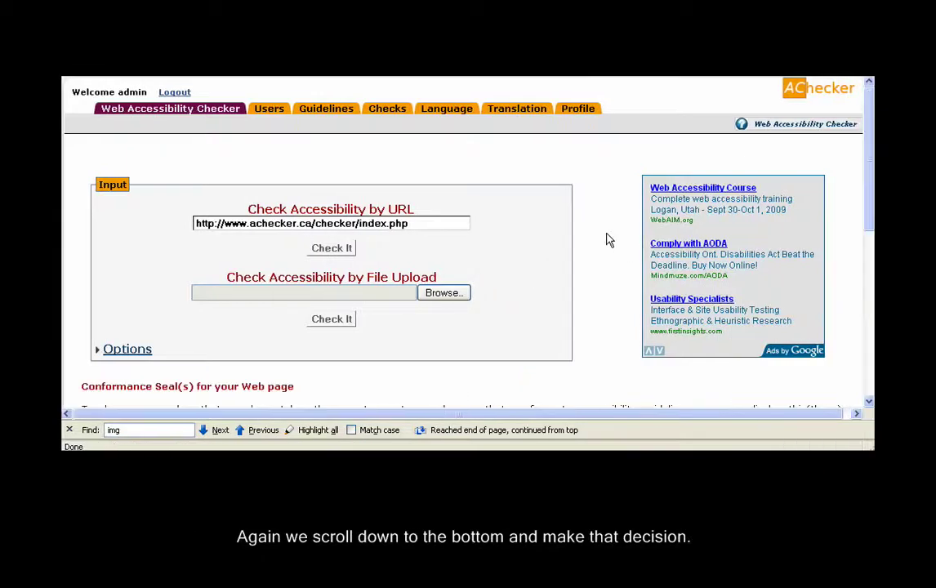
{"action": "scroll", "coordinate": [609, 238], "scroll_direction": "down", "scroll_amount": 6}
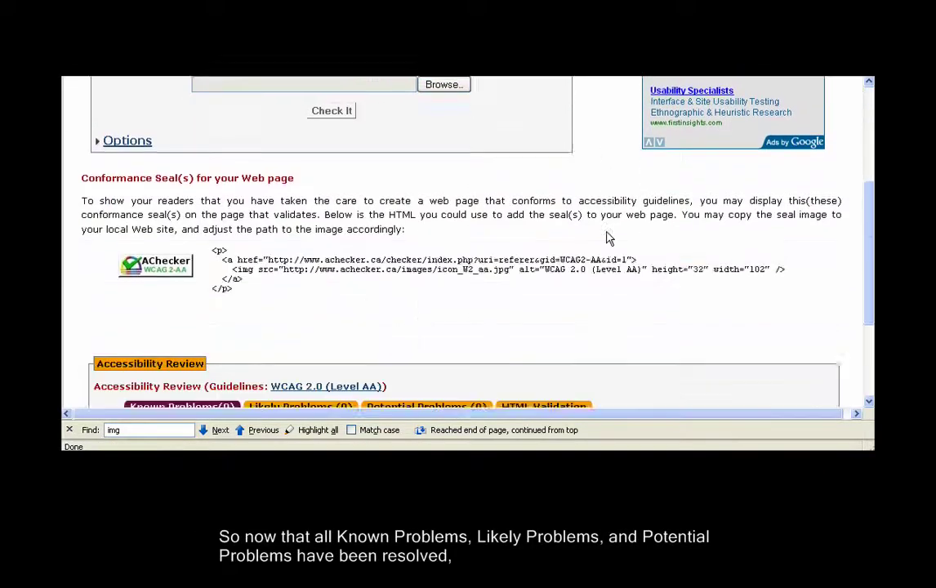
{"action": "scroll", "coordinate": [608, 237], "scroll_direction": "up", "scroll_amount": 1}
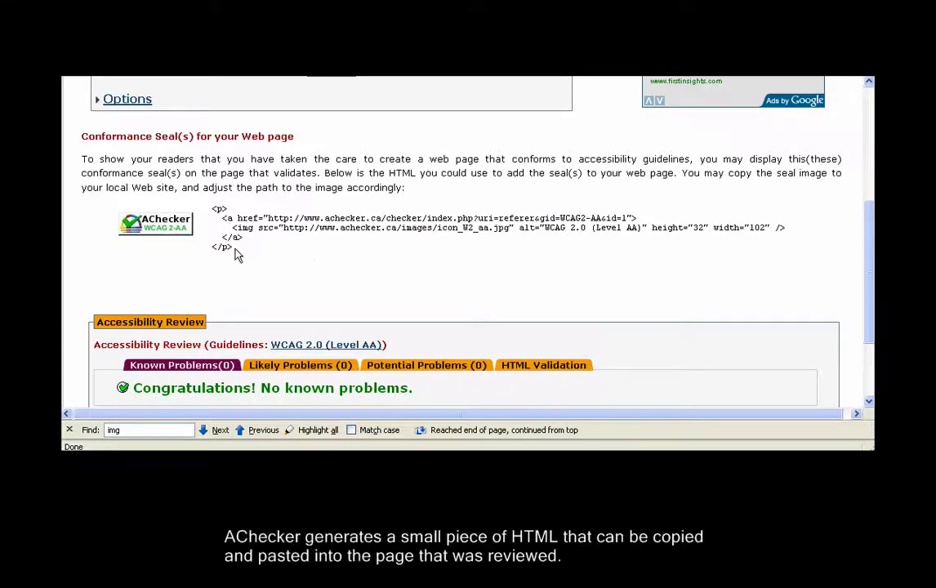
{"action": "left_click_drag", "start_coordinate": [235, 254], "coordinate": [190, 193]}
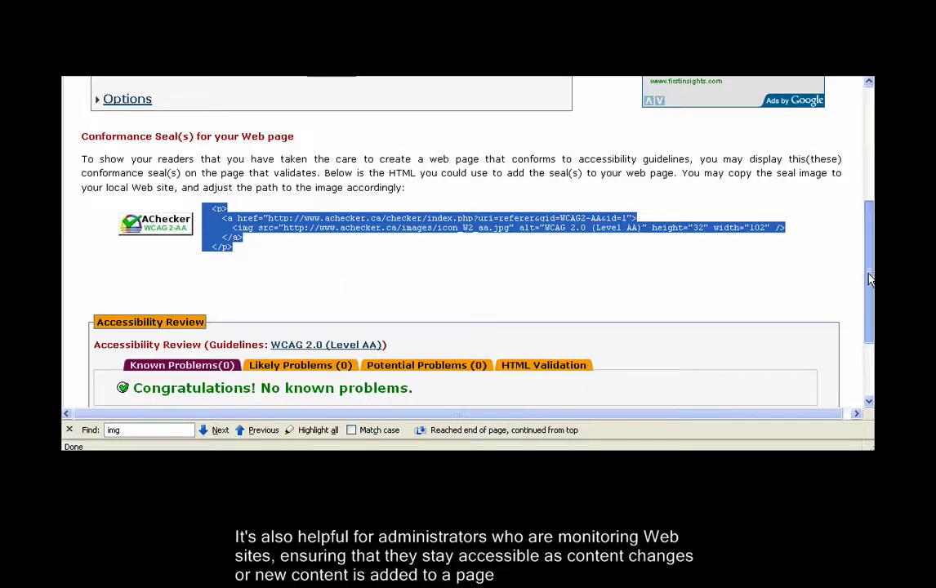
{"action": "scroll", "coordinate": [870, 279], "scroll_direction": "up", "scroll_amount": 5}
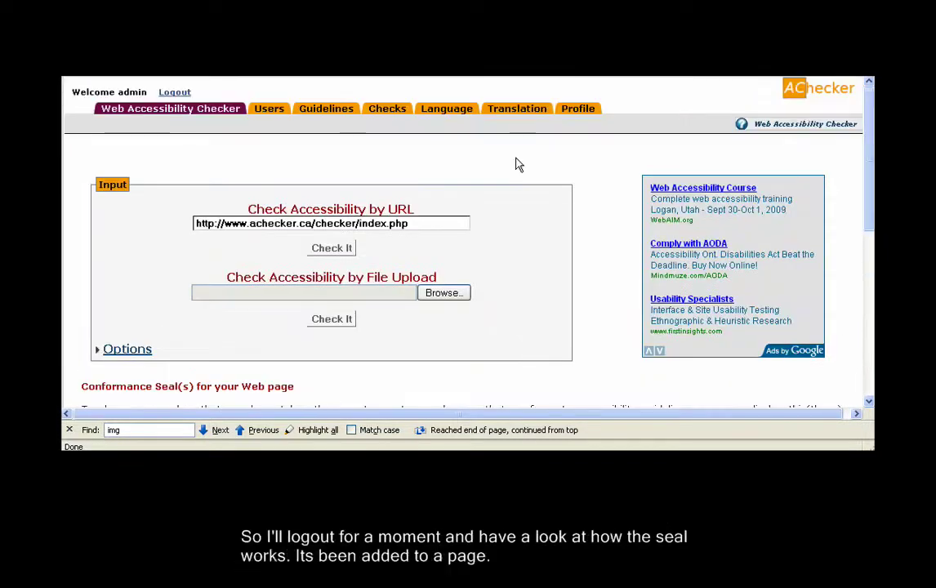
Step: Log out of the administrator account and scroll down to the page footer
{"action": "left_click", "coordinate": [177, 93]}
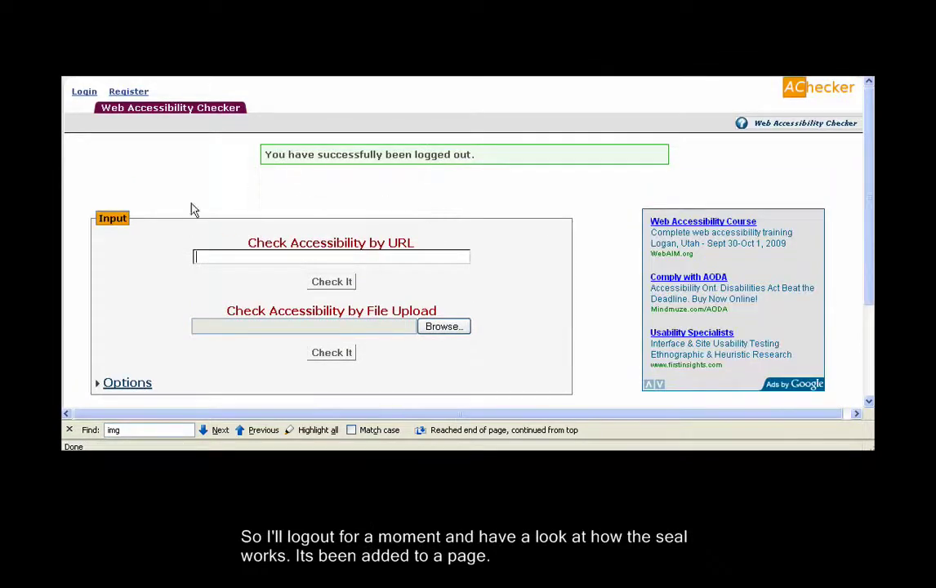
{"action": "scroll", "coordinate": [188, 179], "scroll_direction": "down", "scroll_amount": 3}
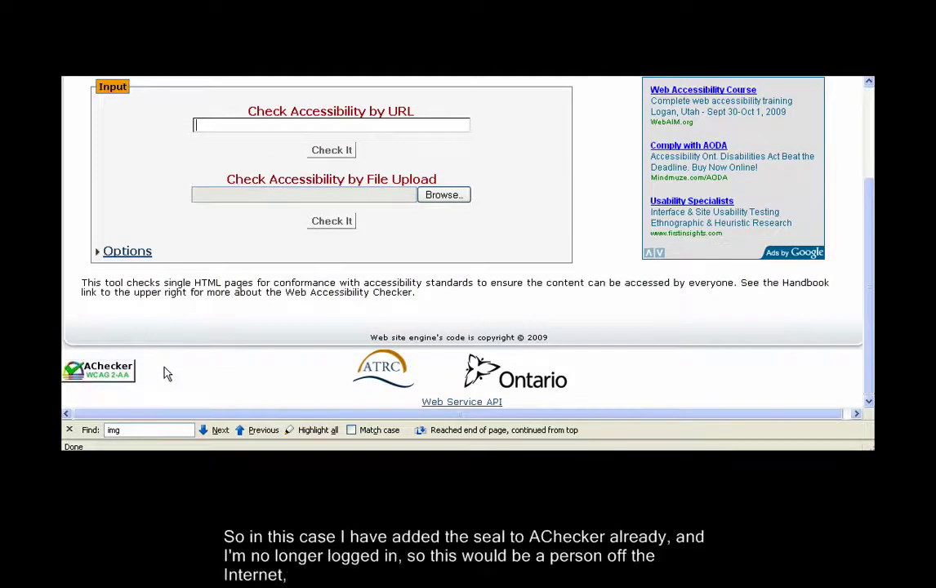
{"action": "scroll", "coordinate": [261, 328], "scroll_direction": "up", "scroll_amount": 3}
{"action": "scroll", "coordinate": [257, 335], "scroll_direction": "down", "scroll_amount": 3}
Step: Open the WCAG 2.0 (Level AA) seal's review and scroll through its no-known-problems results
{"action": "left_click", "coordinate": [115, 374]}
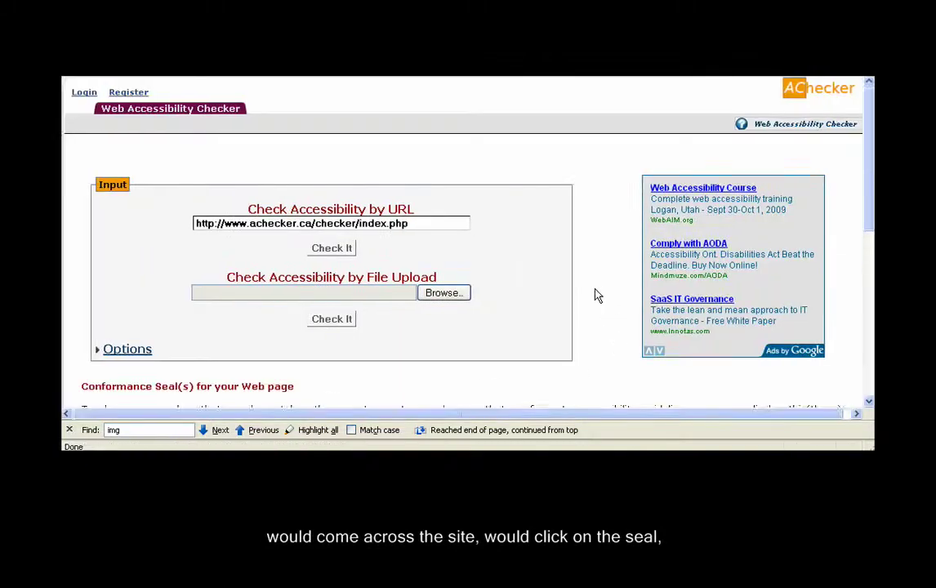
{"action": "scroll", "coordinate": [597, 296], "scroll_direction": "down", "scroll_amount": 1}
{"action": "scroll", "coordinate": [597, 295], "scroll_direction": "down", "scroll_amount": 2}
{"action": "scroll", "coordinate": [595, 296], "scroll_direction": "down", "scroll_amount": 2}
{"action": "scroll", "coordinate": [594, 296], "scroll_direction": "down", "scroll_amount": 2}
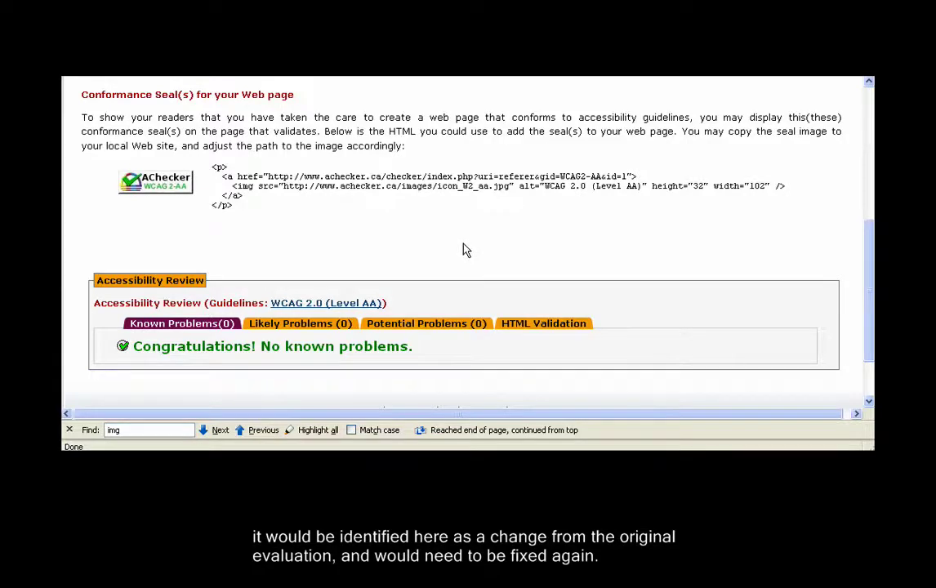
{"action": "scroll", "coordinate": [464, 248], "scroll_direction": "up", "scroll_amount": 10}
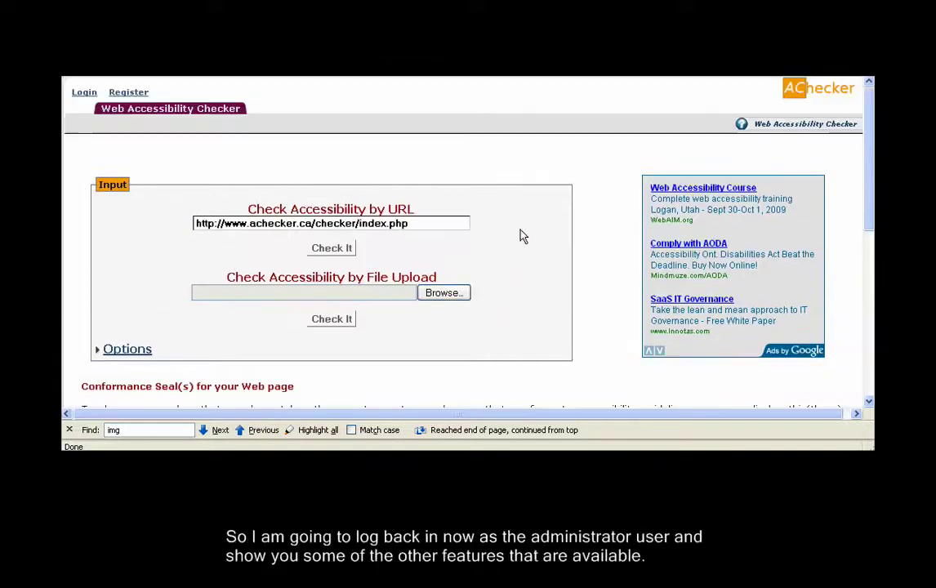
Step: Sign back in to AChecker with the saved administrator login
{"action": "left_click", "coordinate": [85, 93]}
{"action": "left_click", "coordinate": [397, 288]}
{"action": "left_click", "coordinate": [355, 291]}
{"action": "left_click", "coordinate": [345, 315]}
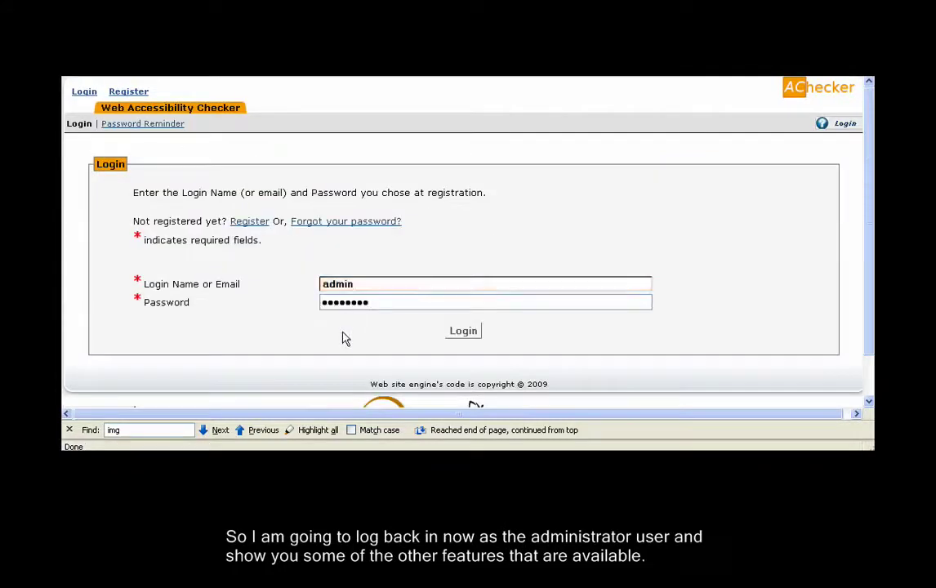
{"action": "left_click", "coordinate": [464, 336]}
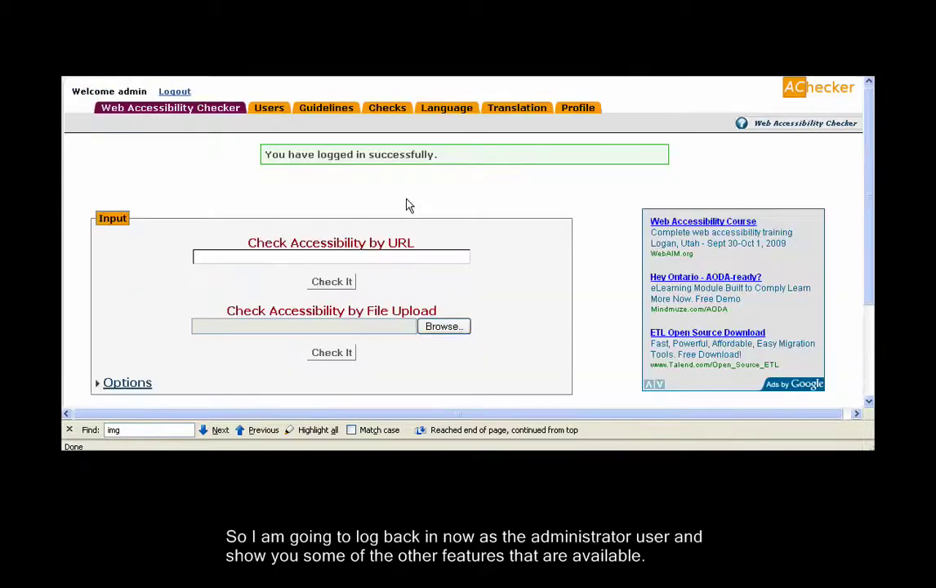
Step: Open the Users tab and scroll the table of 43 registered accounts
{"action": "left_click", "coordinate": [269, 110]}
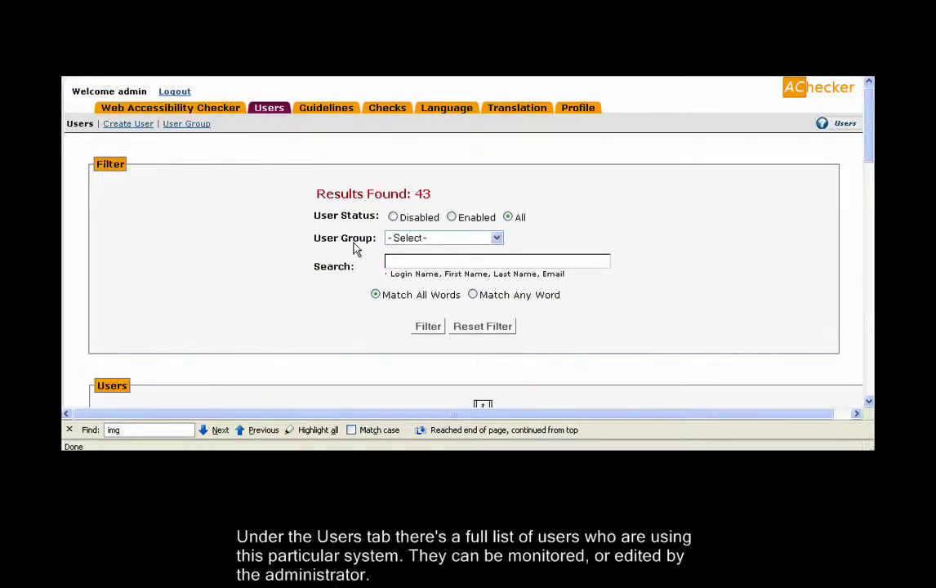
{"action": "scroll", "coordinate": [669, 232], "scroll_direction": "down", "scroll_amount": 6}
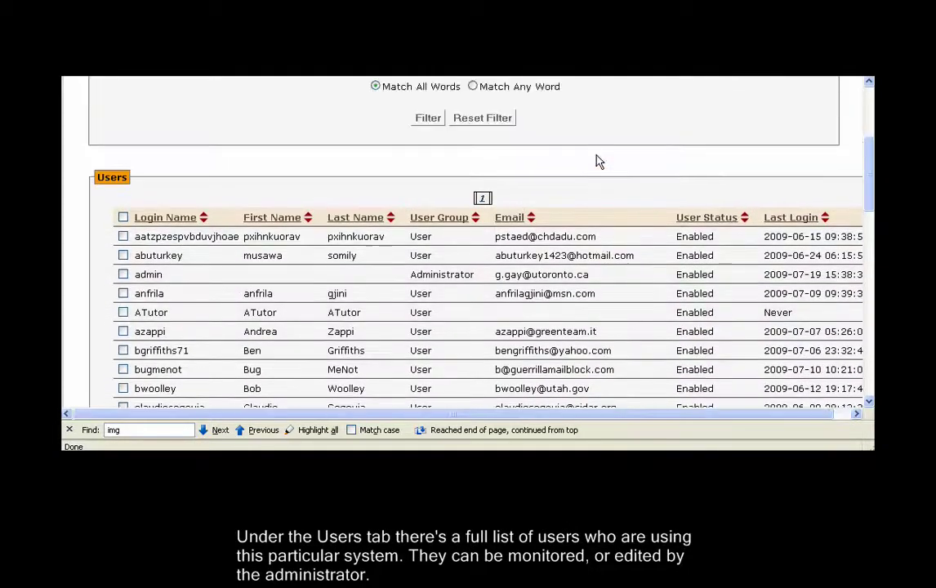
{"action": "scroll", "coordinate": [597, 161], "scroll_direction": "up", "scroll_amount": 5}
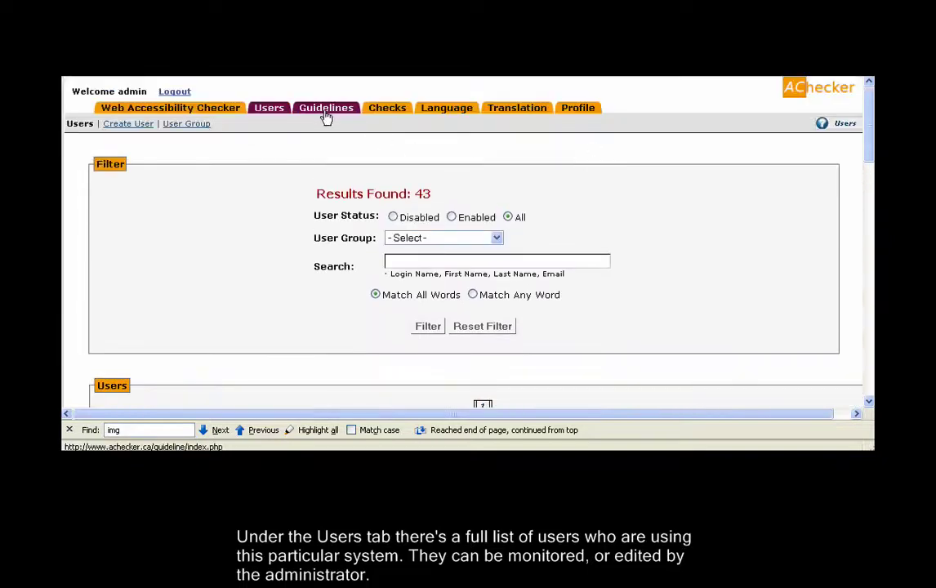
Step: View the WCAG 2.0 (Level AA) guideline and browse its checks by element, error type and ID
{"action": "left_click", "coordinate": [325, 114]}
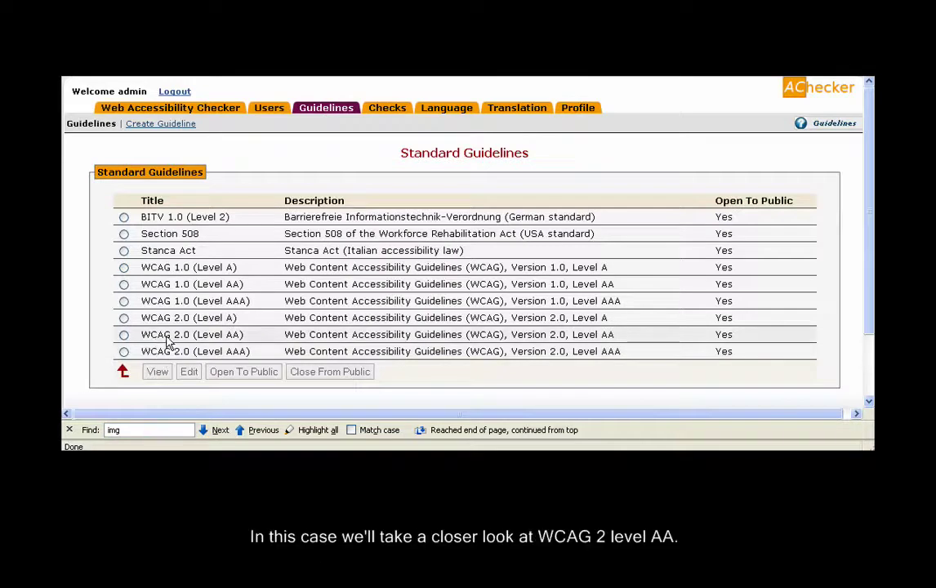
{"action": "left_click", "coordinate": [167, 340]}
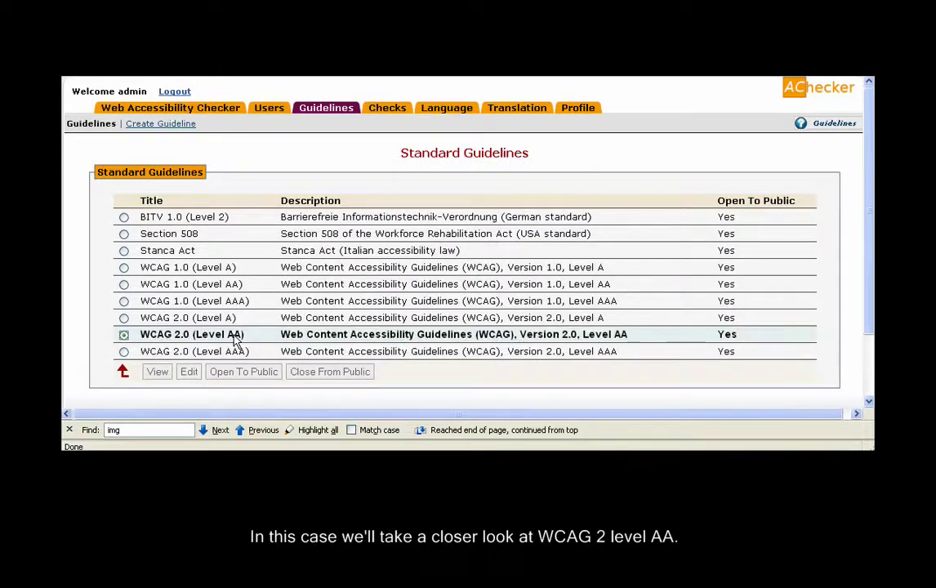
{"action": "left_click", "coordinate": [157, 372]}
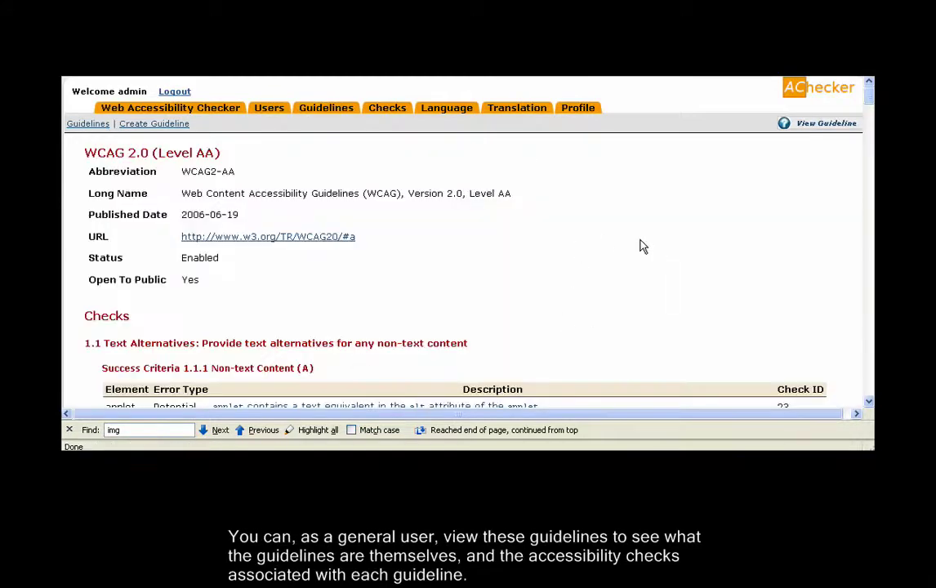
{"action": "scroll", "coordinate": [641, 245], "scroll_direction": "down", "scroll_amount": 5}
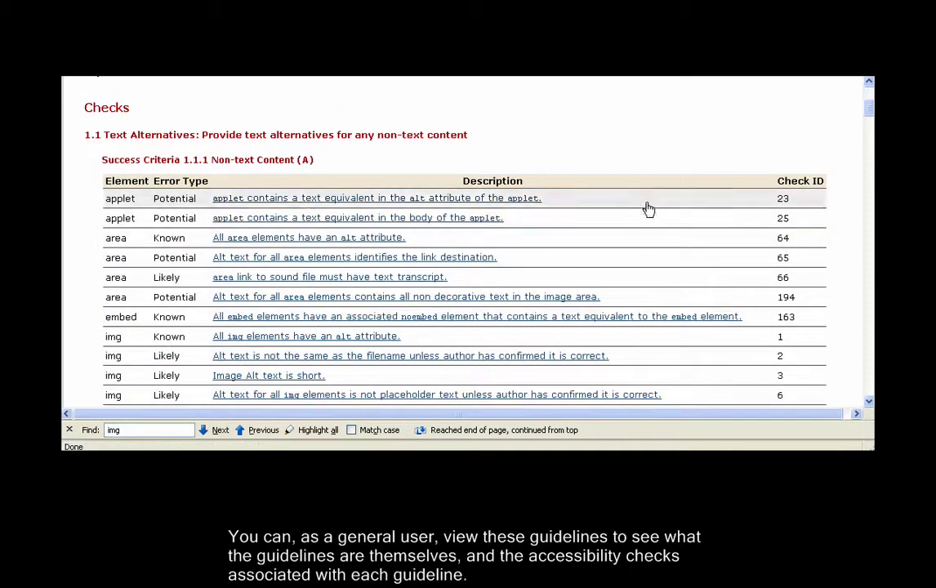
{"action": "left_click_drag", "start_coordinate": [649, 218], "coordinate": [653, 313]}
{"action": "left_click", "coordinate": [821, 177]}
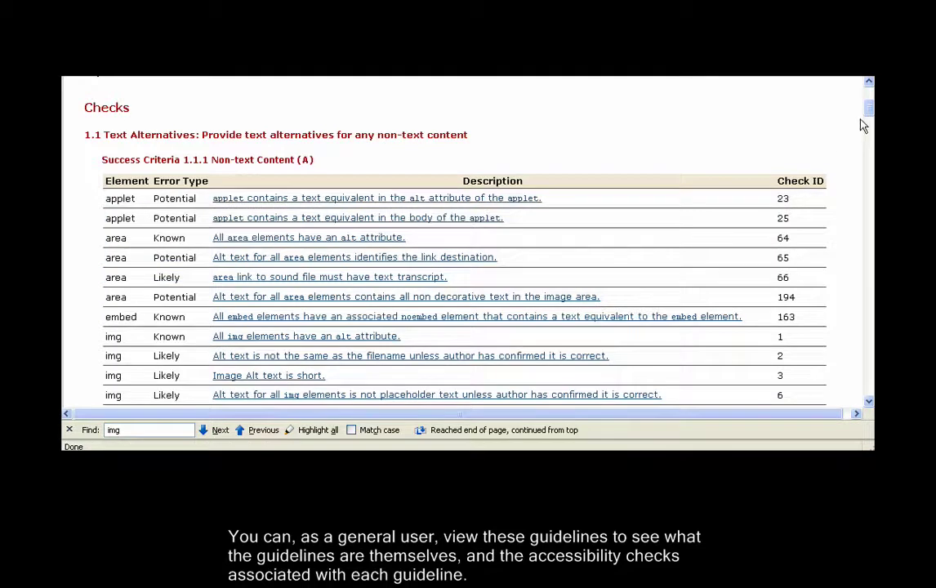
{"action": "mouse_move", "coordinate": [870, 113]}
{"action": "left_mouse_down"}
{"action": "mouse_move", "coordinate": [872, 151]}
{"action": "mouse_move", "coordinate": [867, 85]}
{"action": "mouse_move", "coordinate": [866, 120]}
{"action": "left_mouse_up"}
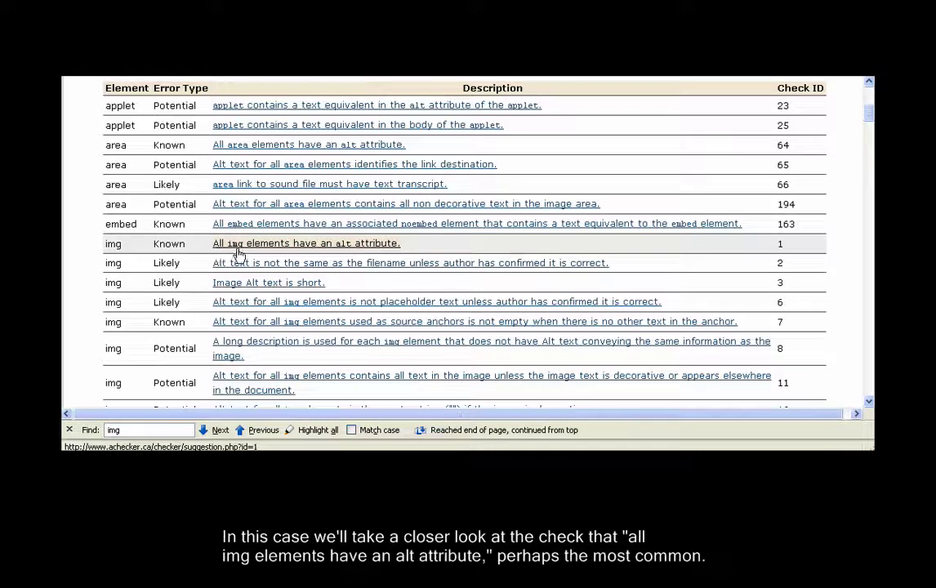
Step: Open the 'All img elements have an alt attribute' check and read its guidelines and repair advice
{"action": "left_click", "coordinate": [347, 248]}
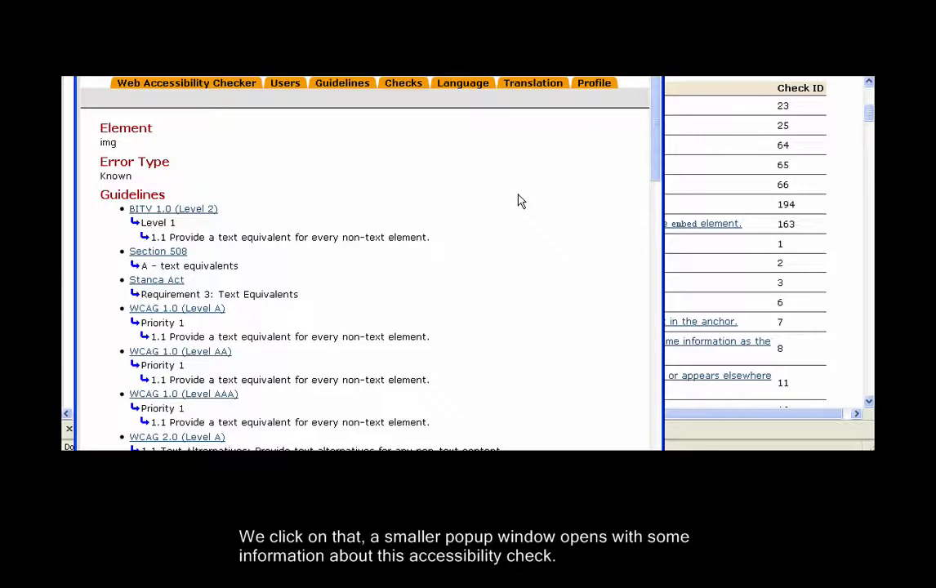
{"action": "scroll", "coordinate": [521, 201], "scroll_direction": "down", "scroll_amount": 3}
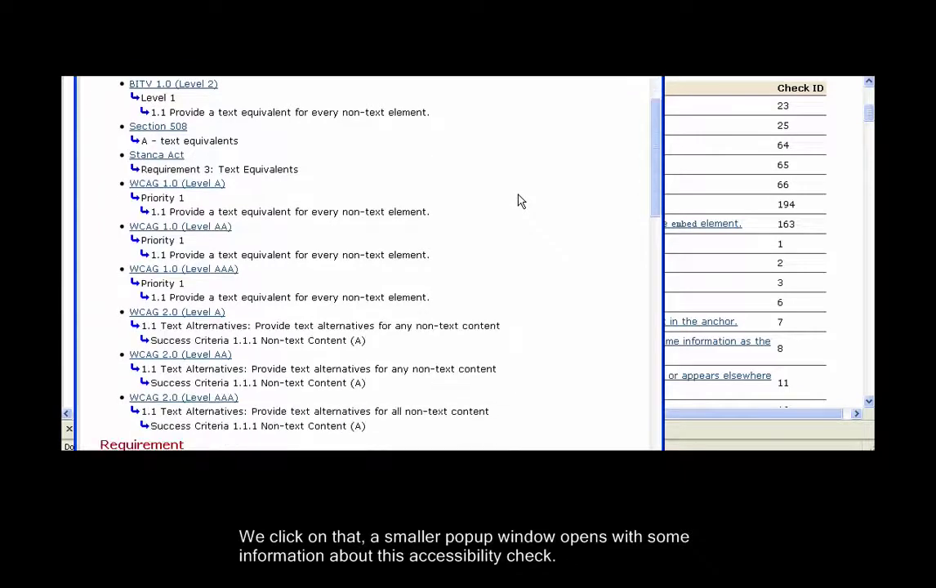
{"action": "left_click_drag", "start_coordinate": [437, 100], "coordinate": [445, 386]}
{"action": "left_click", "coordinate": [535, 205]}
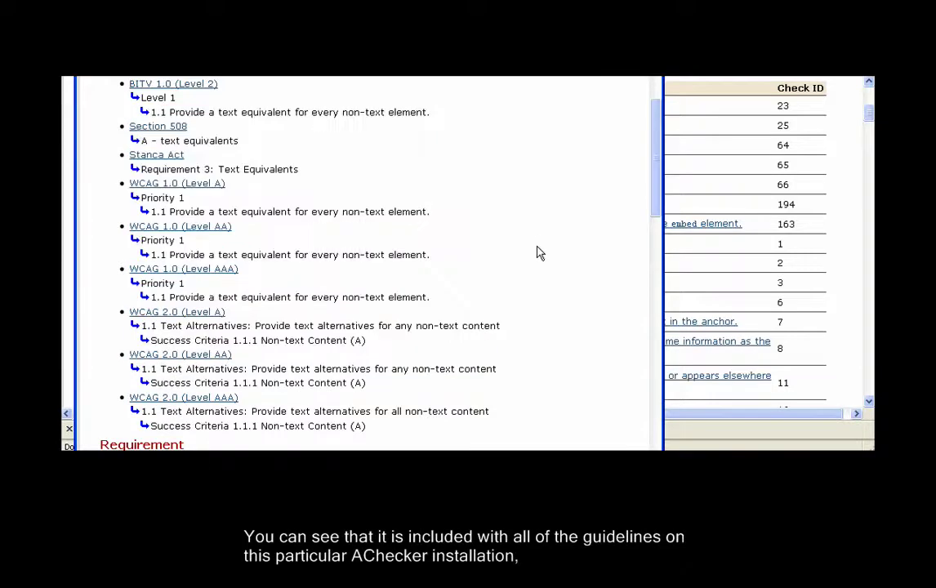
{"action": "scroll", "coordinate": [494, 236], "scroll_direction": "down", "scroll_amount": 8}
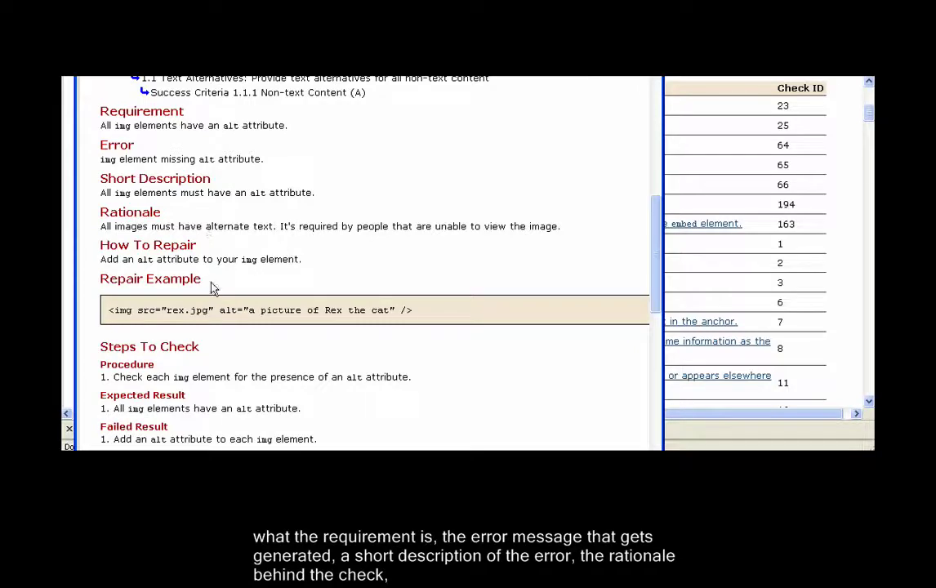
{"action": "left_click_drag", "start_coordinate": [98, 245], "coordinate": [430, 321]}
{"action": "left_click", "coordinate": [338, 277]}
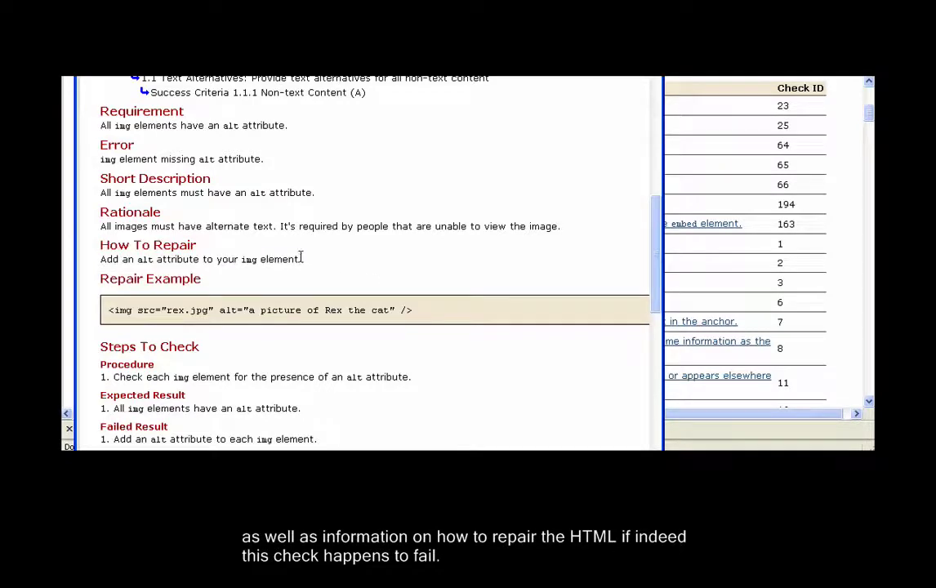
Step: Scroll through the check's pass and fail examples, then bring up the page navigation menu
{"action": "scroll", "coordinate": [404, 268], "scroll_direction": "down", "scroll_amount": 5}
{"action": "scroll", "coordinate": [403, 267], "scroll_direction": "down", "scroll_amount": 4}
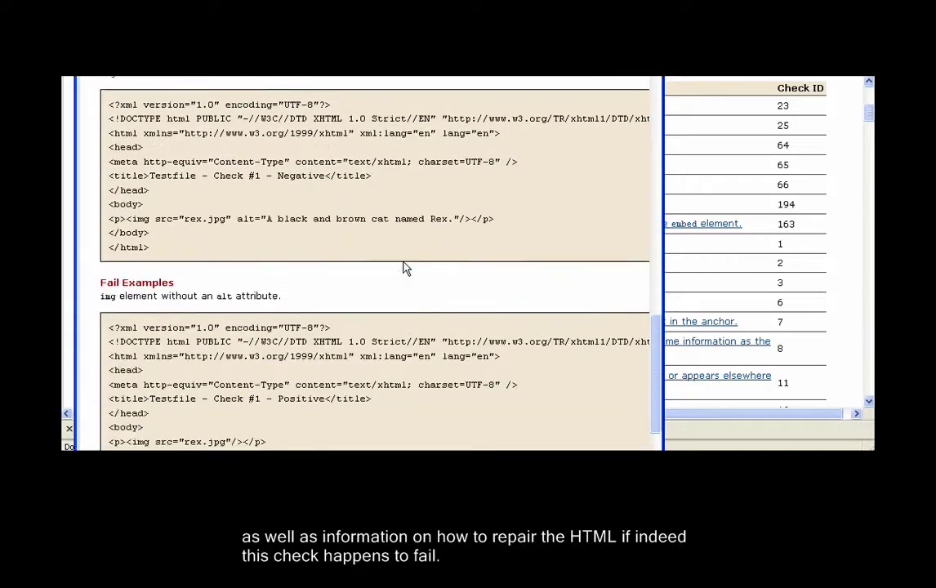
{"action": "scroll", "coordinate": [403, 268], "scroll_direction": "down", "scroll_amount": 1}
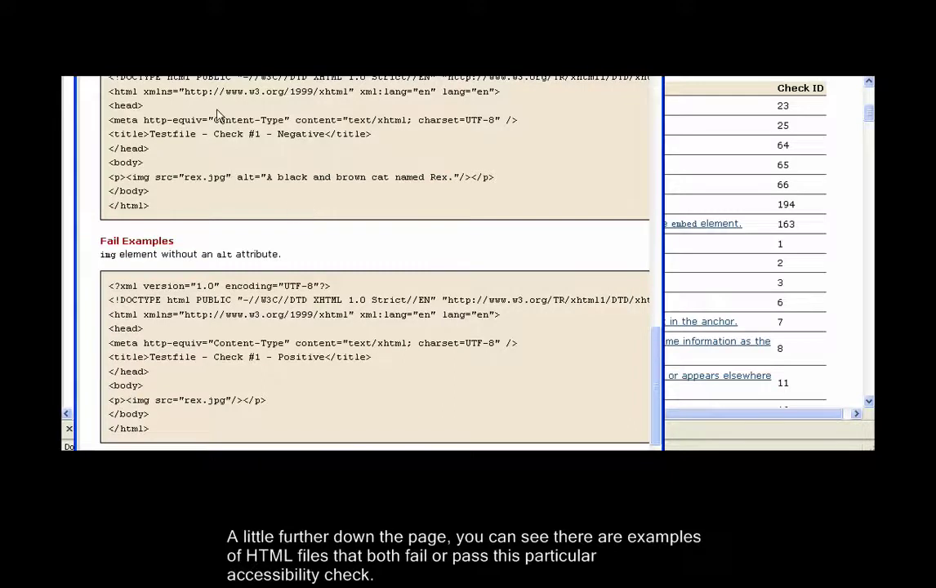
{"action": "scroll", "coordinate": [264, 161], "scroll_direction": "up", "scroll_amount": 1}
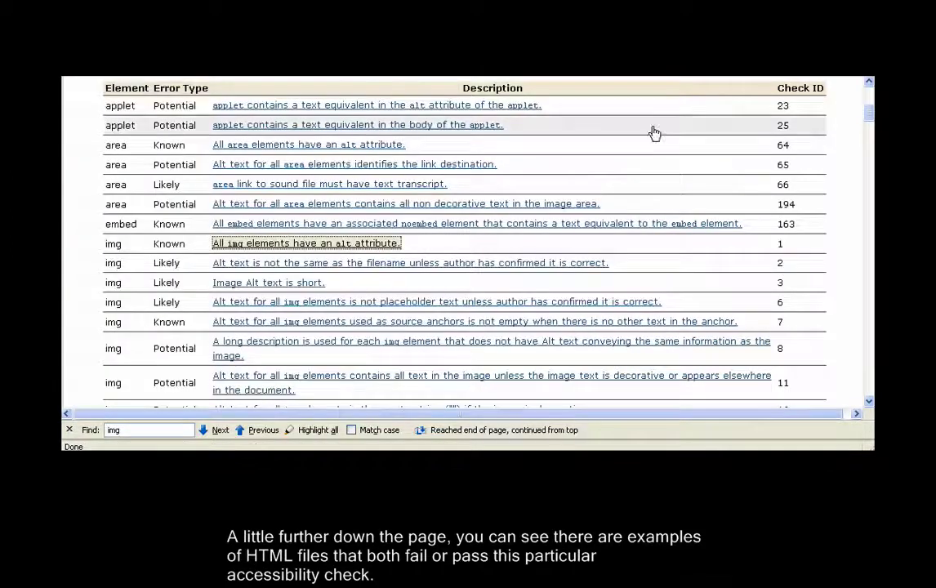
{"action": "scroll", "coordinate": [596, 175], "scroll_direction": "up", "scroll_amount": 9}
{"action": "right_click", "coordinate": [424, 180]}
Step: Return to Standard Guidelines and open WCAG 2.0 (Level AA) in the Create/Edit Guideline form
{"action": "left_click", "coordinate": [438, 187]}
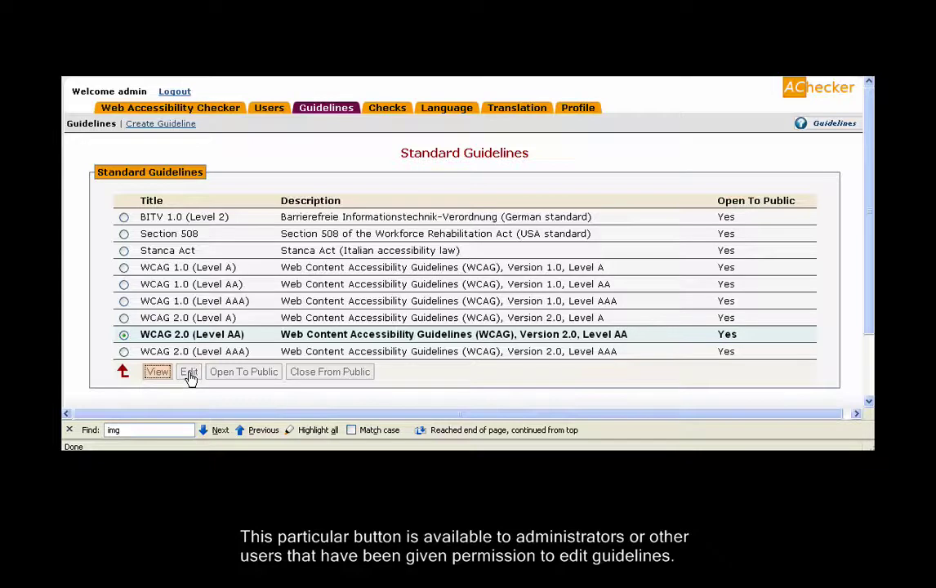
{"action": "left_click", "coordinate": [191, 377]}
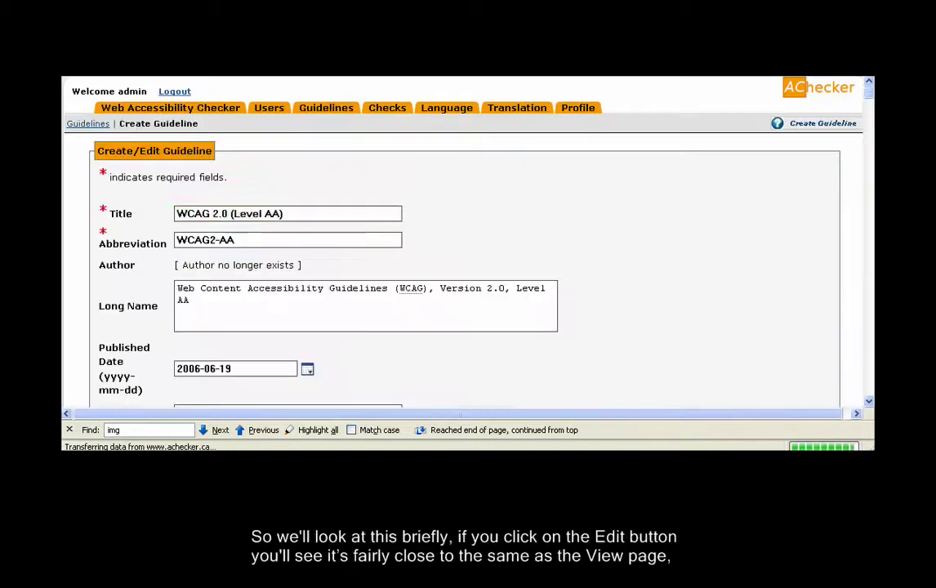
{"action": "scroll", "coordinate": [870, 104], "scroll_direction": "down", "scroll_amount": 3}
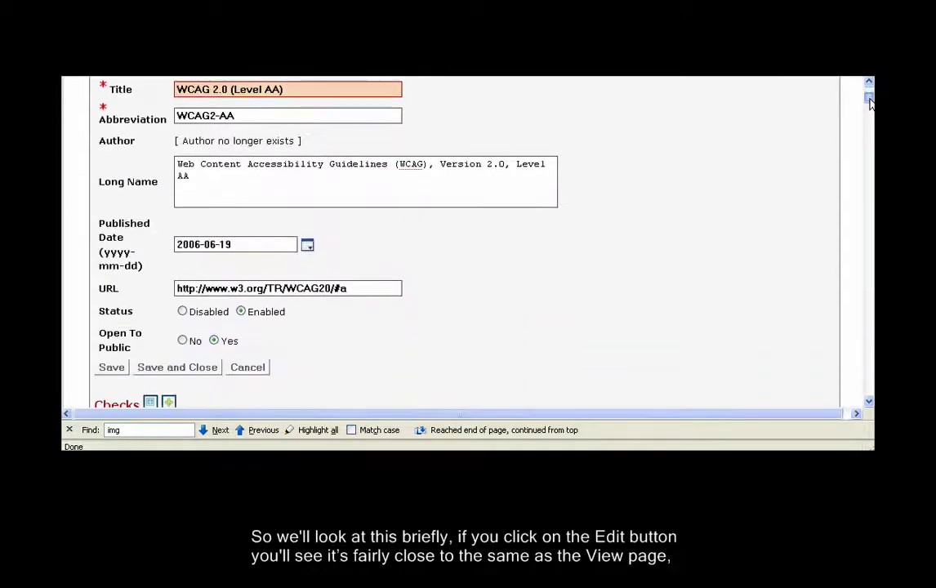
{"action": "mouse_move", "coordinate": [870, 99]}
{"action": "left_mouse_down"}
{"action": "mouse_move", "coordinate": [870, 119]}
{"action": "mouse_move", "coordinate": [871, 97]}
{"action": "left_mouse_up"}
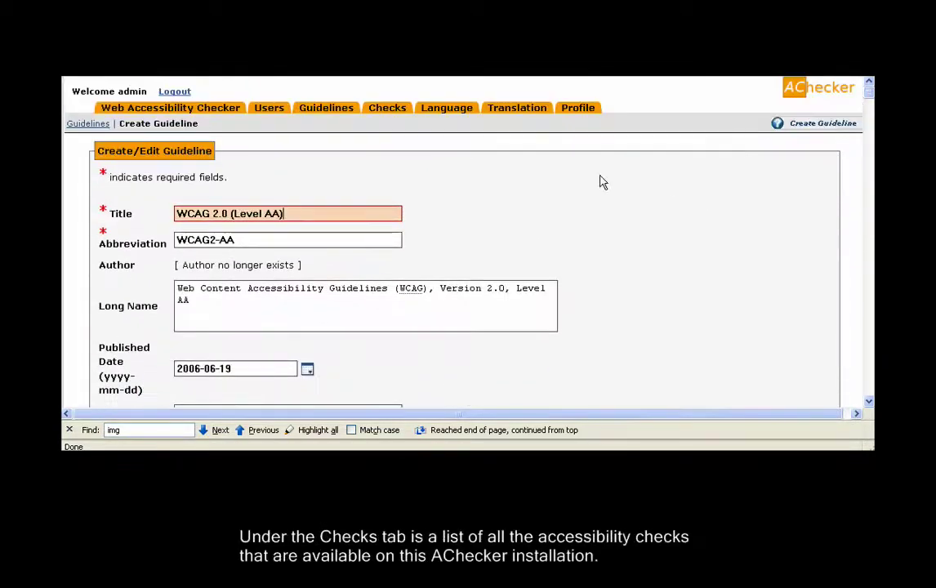
Step: Open the Checks tab and browse the full list of 267 checks
{"action": "left_click", "coordinate": [386, 113]}
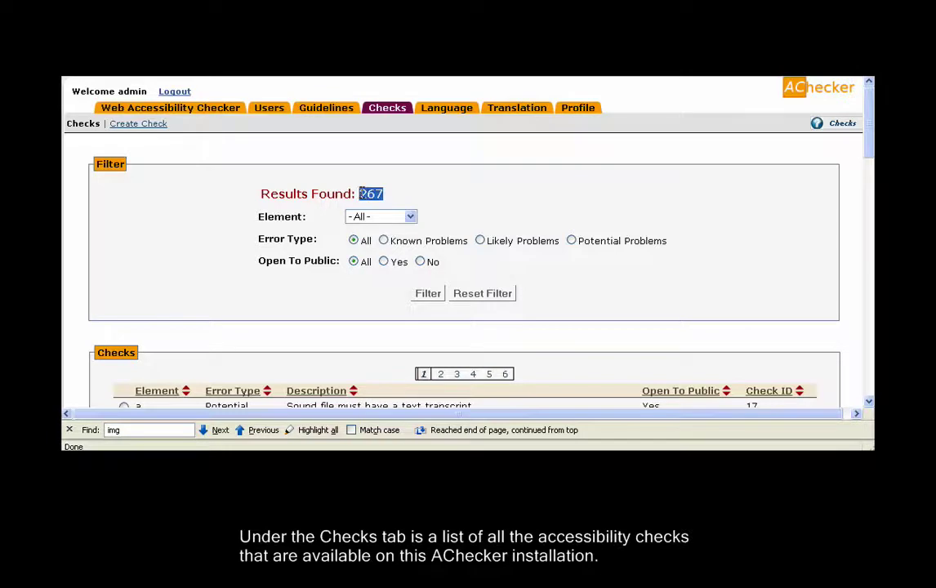
{"action": "left_click", "coordinate": [539, 215]}
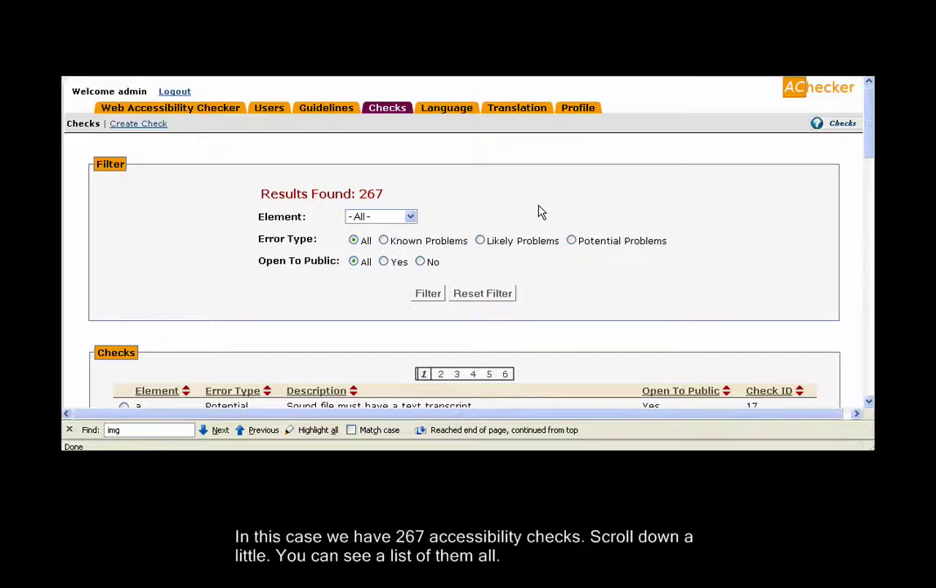
{"action": "scroll", "coordinate": [539, 208], "scroll_direction": "down", "scroll_amount": 6}
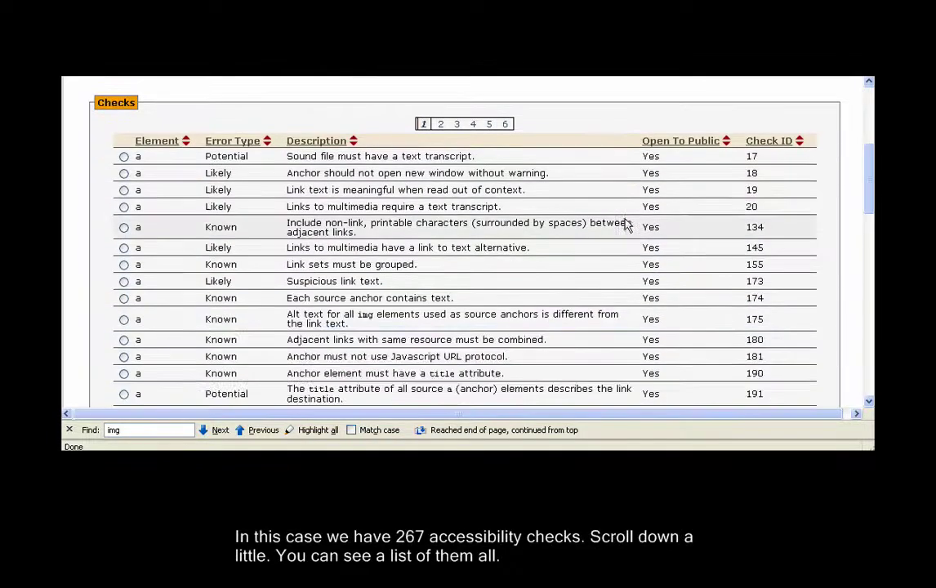
{"action": "scroll", "coordinate": [674, 217], "scroll_direction": "down", "scroll_amount": 5}
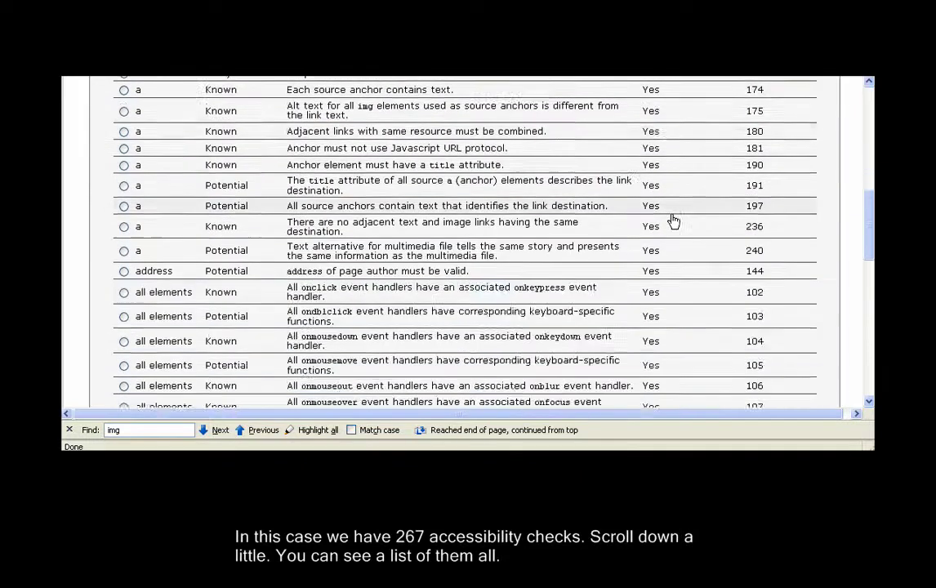
{"action": "scroll", "coordinate": [673, 221], "scroll_direction": "down", "scroll_amount": 2}
{"action": "scroll", "coordinate": [673, 221], "scroll_direction": "up", "scroll_amount": 12}
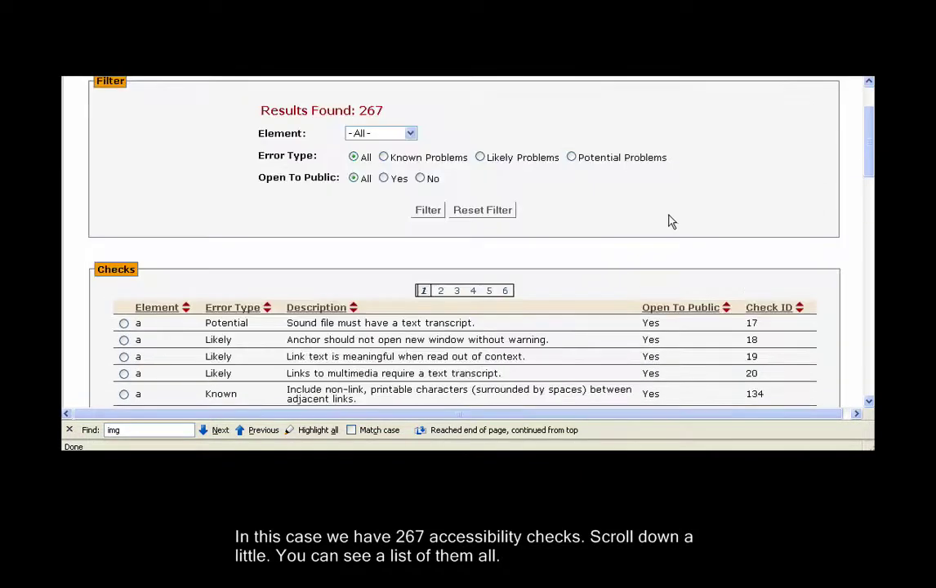
{"action": "scroll", "coordinate": [668, 220], "scroll_direction": "up", "scroll_amount": 2}
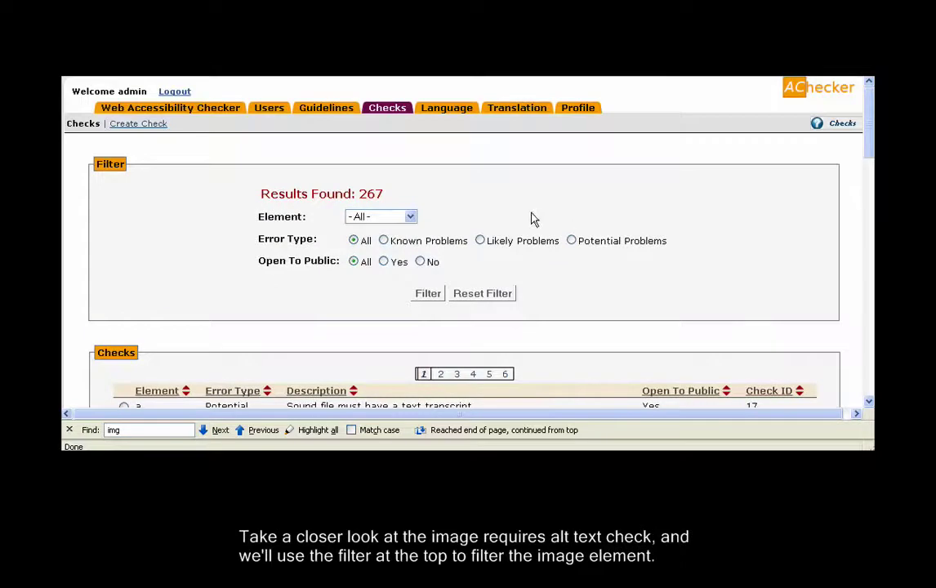
Step: Filter the checks to element img with Known Problems, leaving 7 results
{"action": "left_click", "coordinate": [411, 218]}
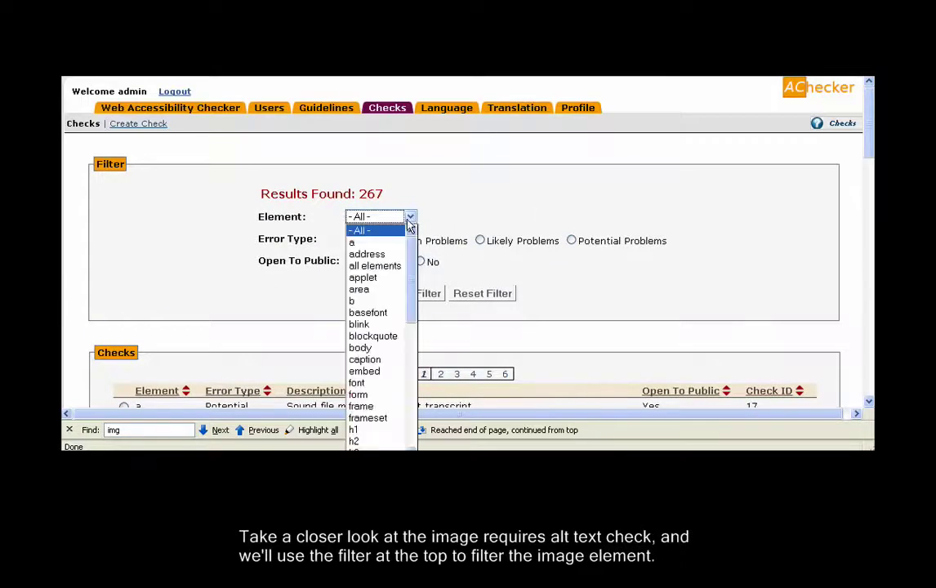
{"action": "left_click_drag", "start_coordinate": [415, 259], "coordinate": [401, 348]}
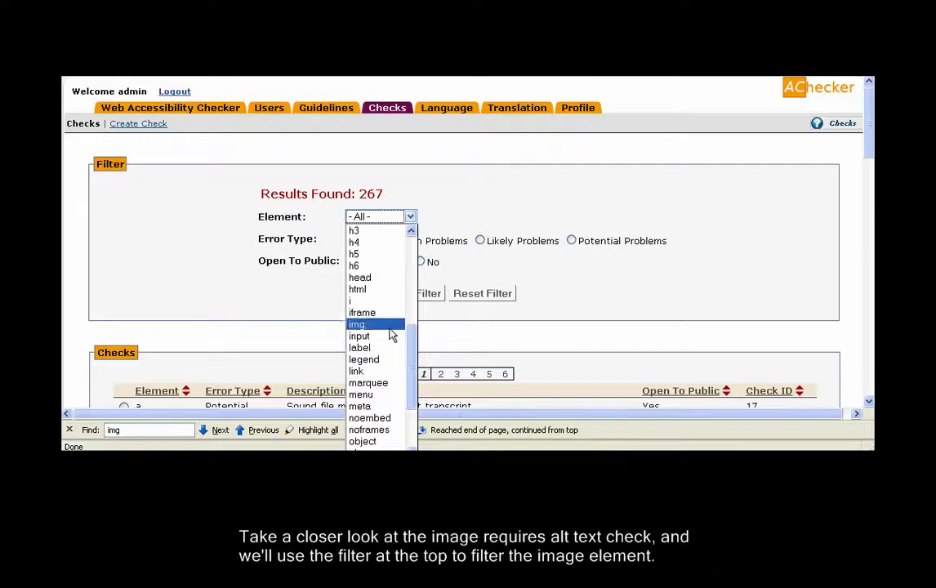
{"action": "left_click", "coordinate": [370, 326]}
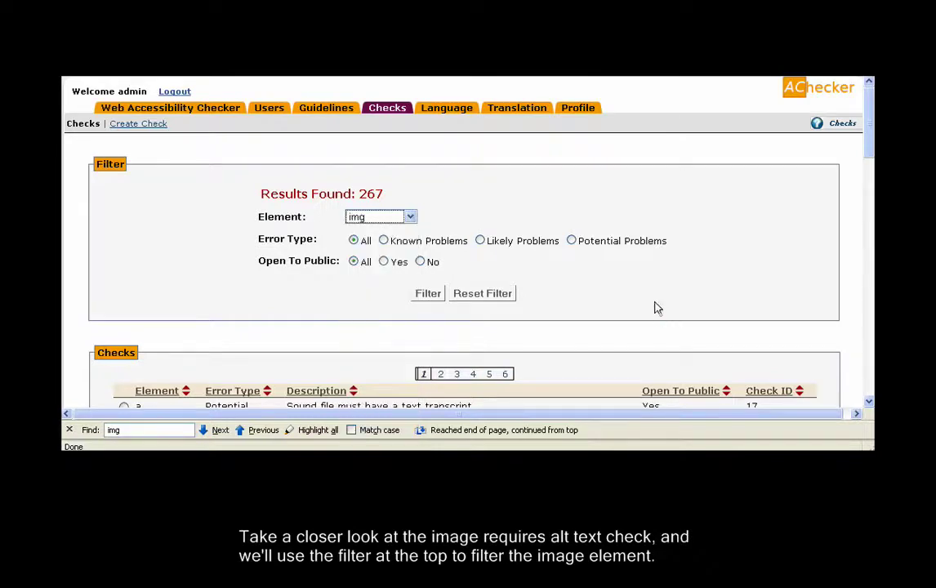
{"action": "left_click", "coordinate": [398, 243]}
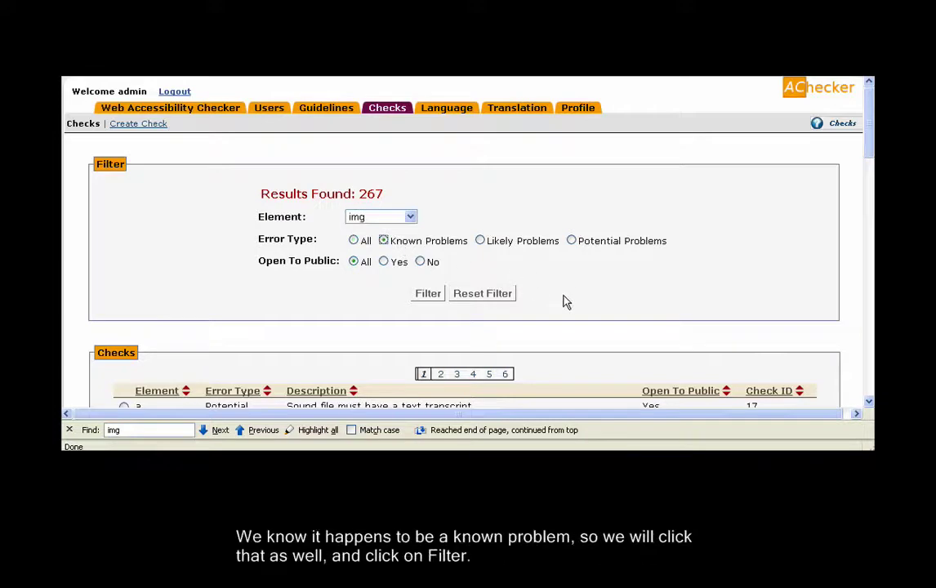
{"action": "left_click", "coordinate": [428, 295]}
{"action": "scroll", "coordinate": [637, 278], "scroll_direction": "down", "scroll_amount": 5}
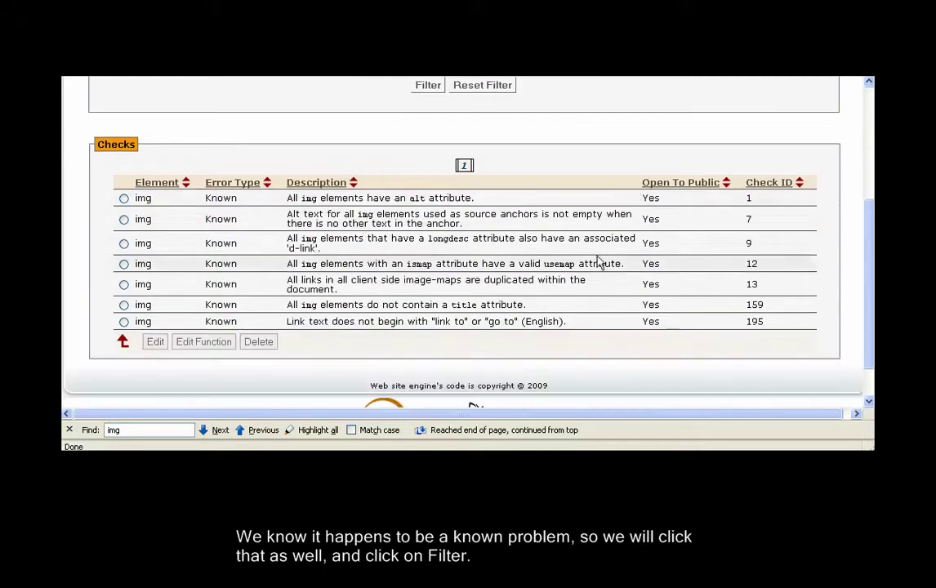
{"action": "left_click_drag", "start_coordinate": [484, 198], "coordinate": [267, 201]}
{"action": "left_click", "coordinate": [267, 205]}
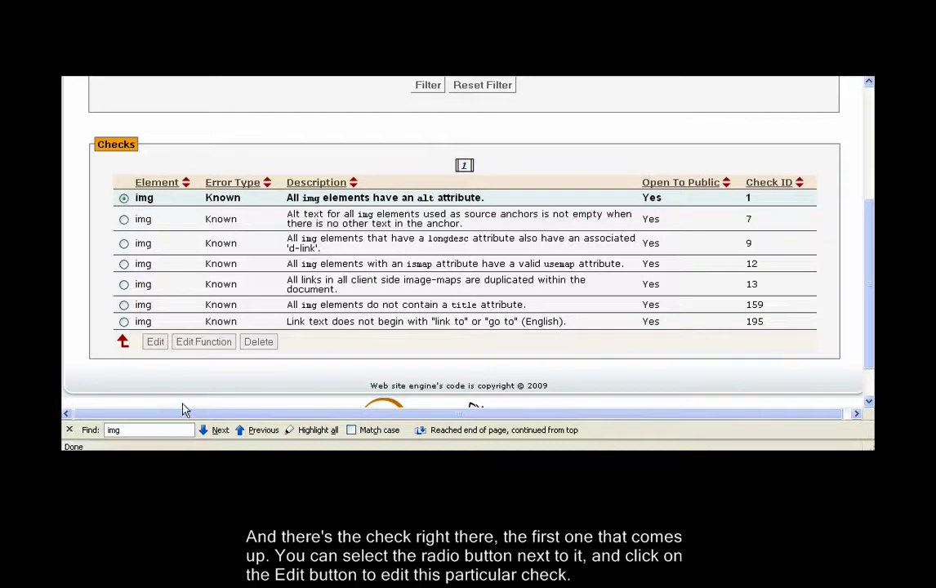
{"action": "left_click", "coordinate": [156, 344]}
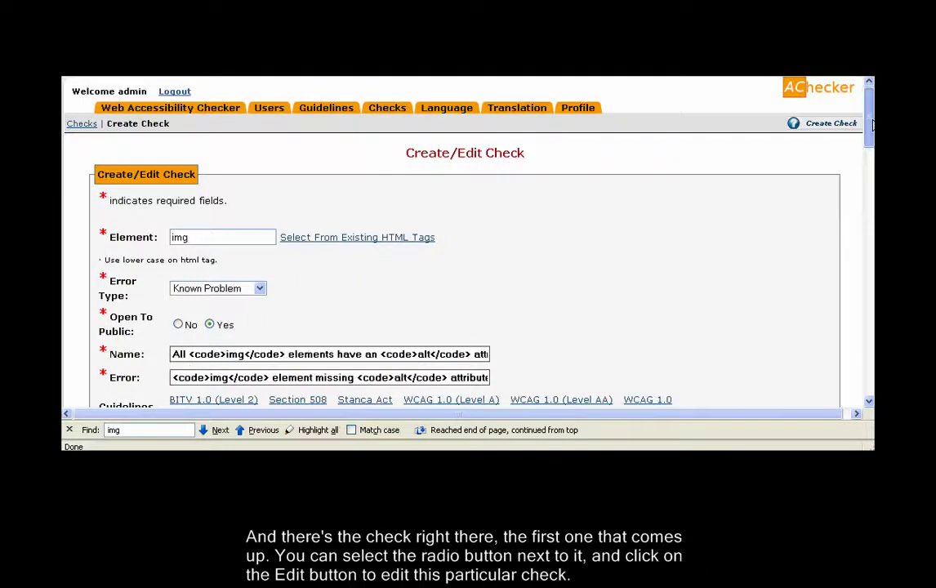
{"action": "scroll", "coordinate": [870, 143], "scroll_direction": "down", "scroll_amount": 2}
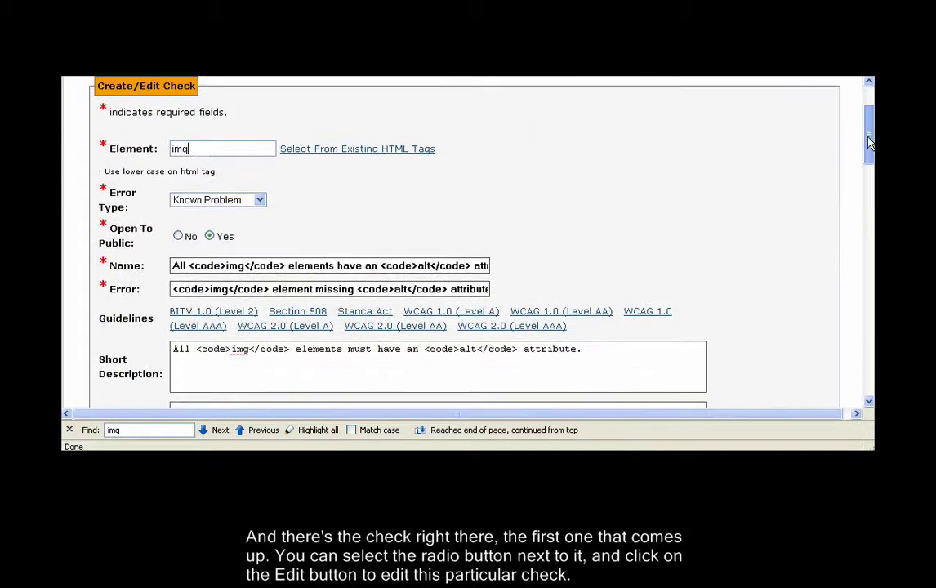
{"action": "left_click_drag", "start_coordinate": [870, 143], "coordinate": [854, 241]}
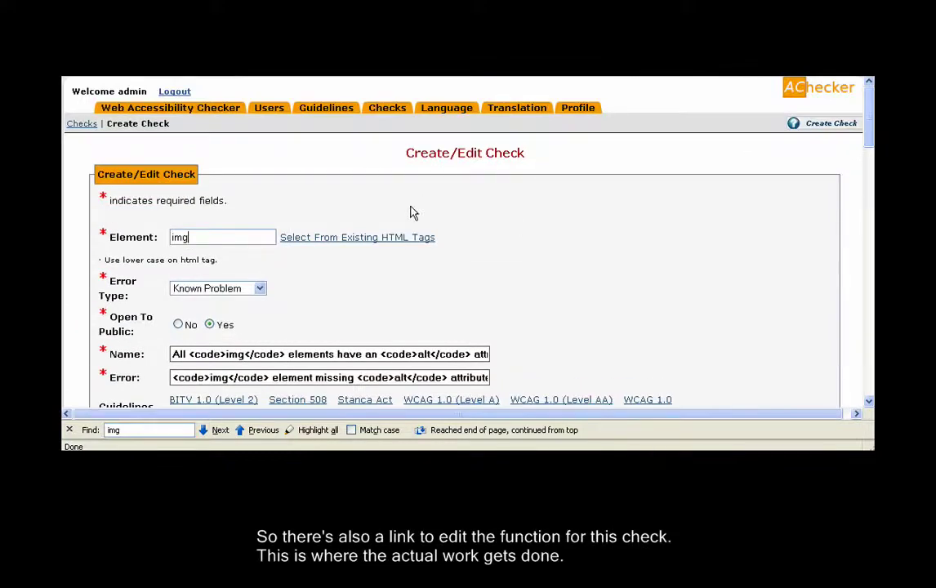
{"action": "right_click", "coordinate": [583, 236]}
{"action": "left_click", "coordinate": [597, 237]}
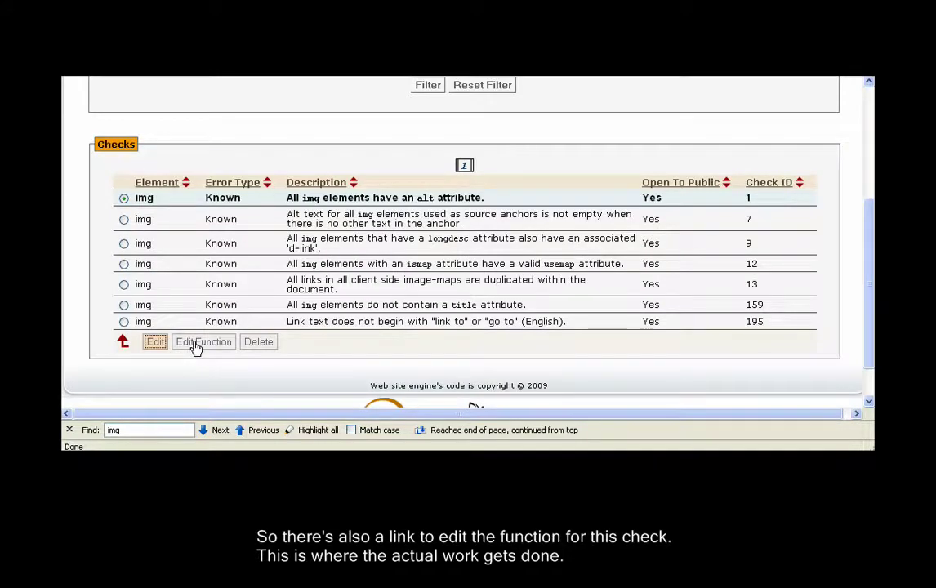
Step: Inspect check 1's function, hasAttribute('alt'), then go back to the seven img checks
{"action": "left_click", "coordinate": [196, 345]}
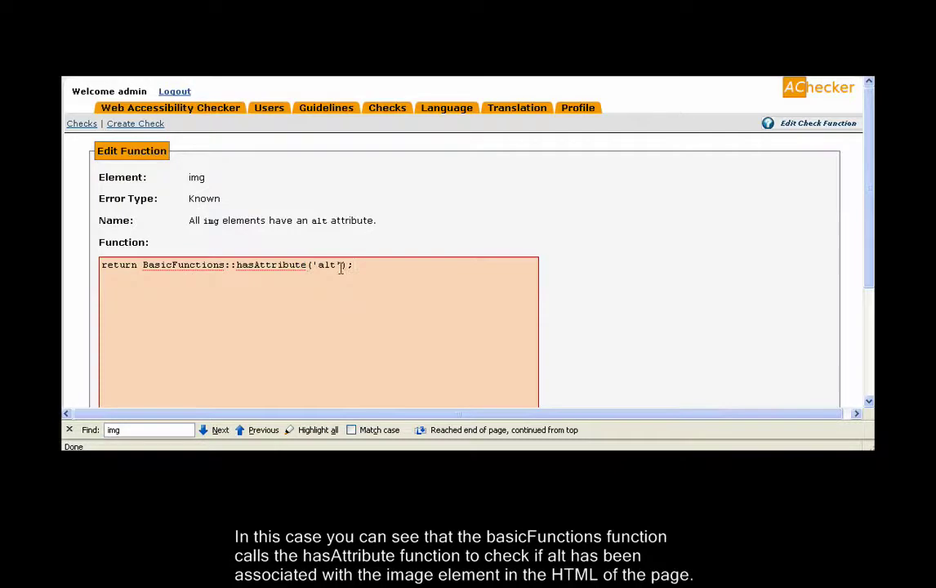
{"action": "left_click_drag", "start_coordinate": [336, 266], "coordinate": [317, 266]}
{"action": "left_click", "coordinate": [223, 186]}
{"action": "left_click_drag", "start_coordinate": [205, 178], "coordinate": [189, 178]}
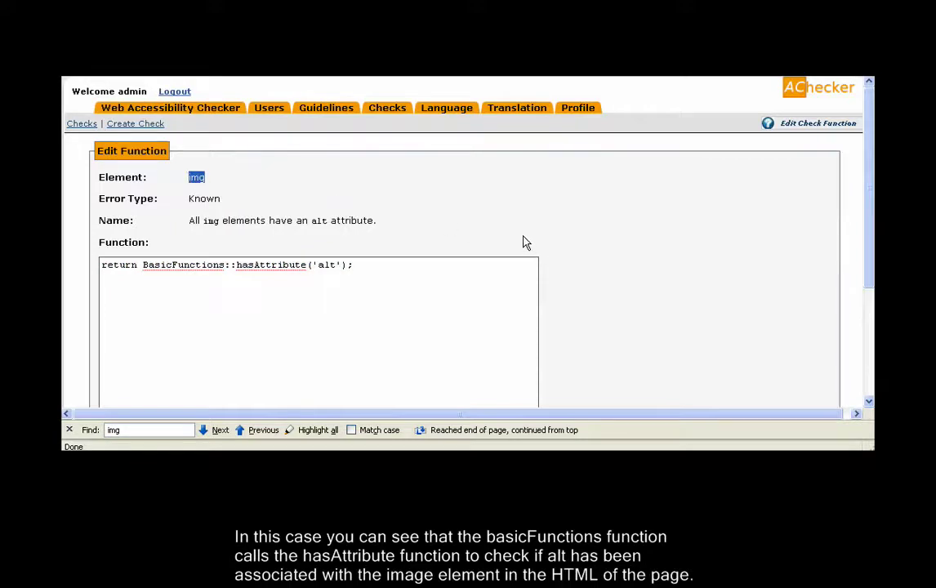
{"action": "right_click", "coordinate": [395, 155]}
{"action": "left_click", "coordinate": [417, 163]}
{"action": "right_click", "coordinate": [349, 173]}
{"action": "left_click", "coordinate": [364, 177]}
{"action": "scroll", "coordinate": [438, 218], "scroll_direction": "up", "scroll_amount": 5}
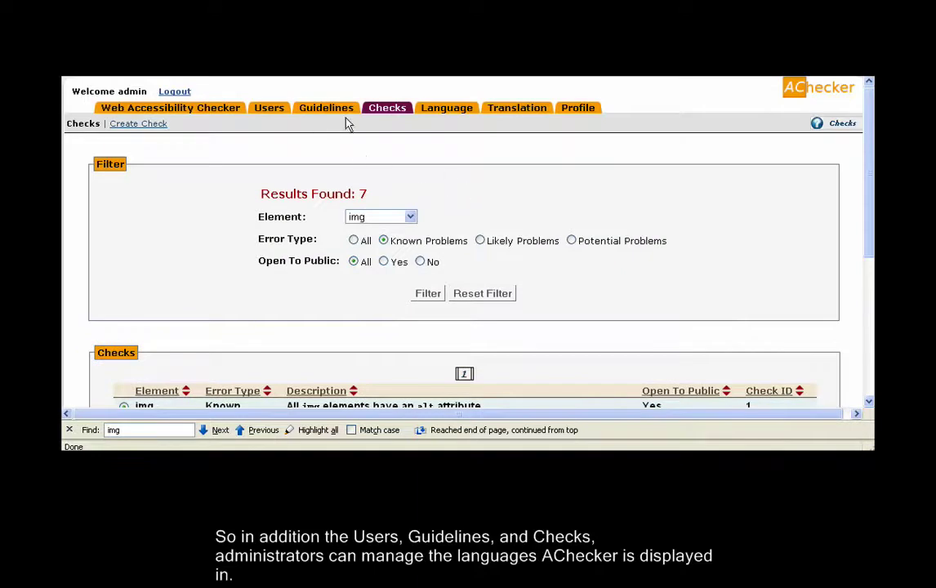
Step: Open the Language tab, which lists only English (eng, utf-8, Enabled)
{"action": "left_click", "coordinate": [448, 115]}
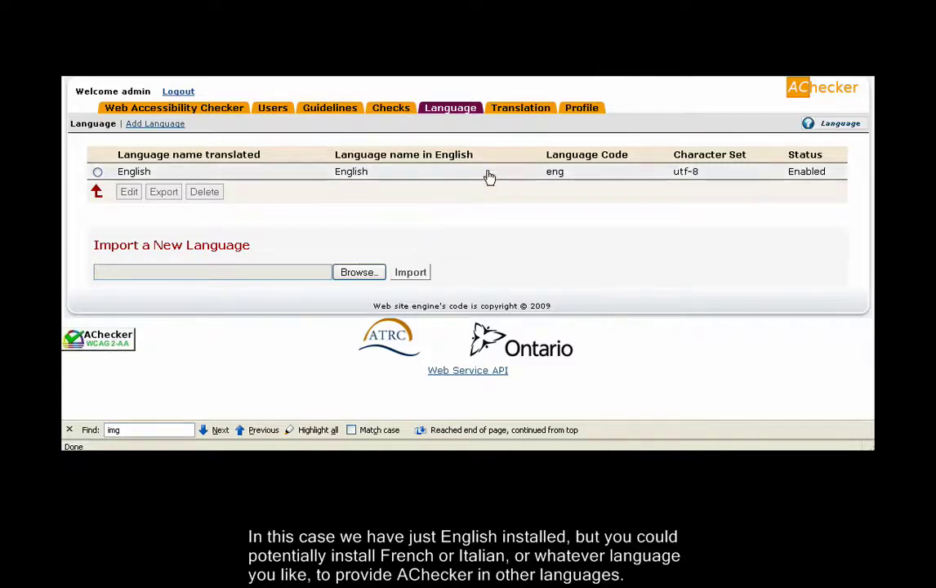
Step: List all 3702 English translation terms and expand _CNAME_105 to preview its text
{"action": "left_click", "coordinate": [508, 112]}
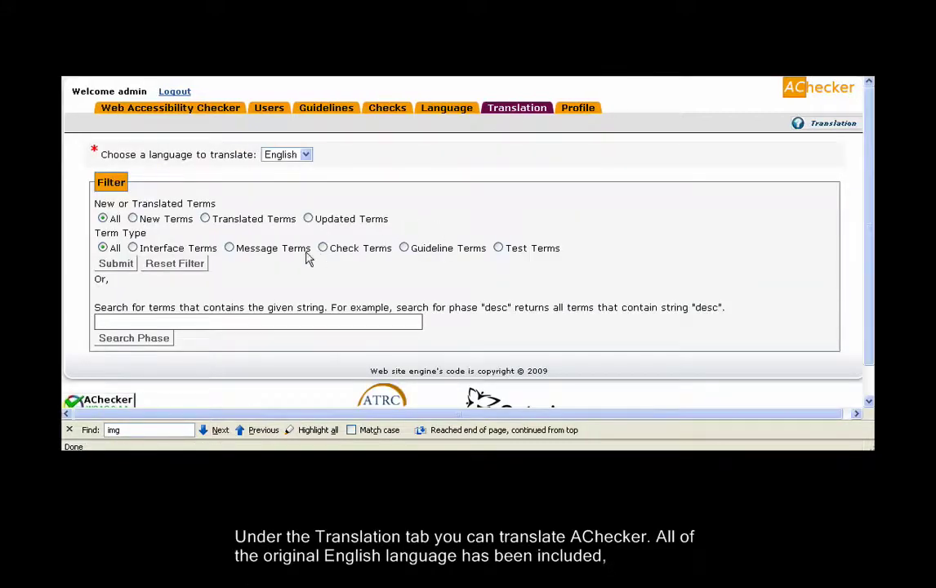
{"action": "left_click", "coordinate": [118, 264]}
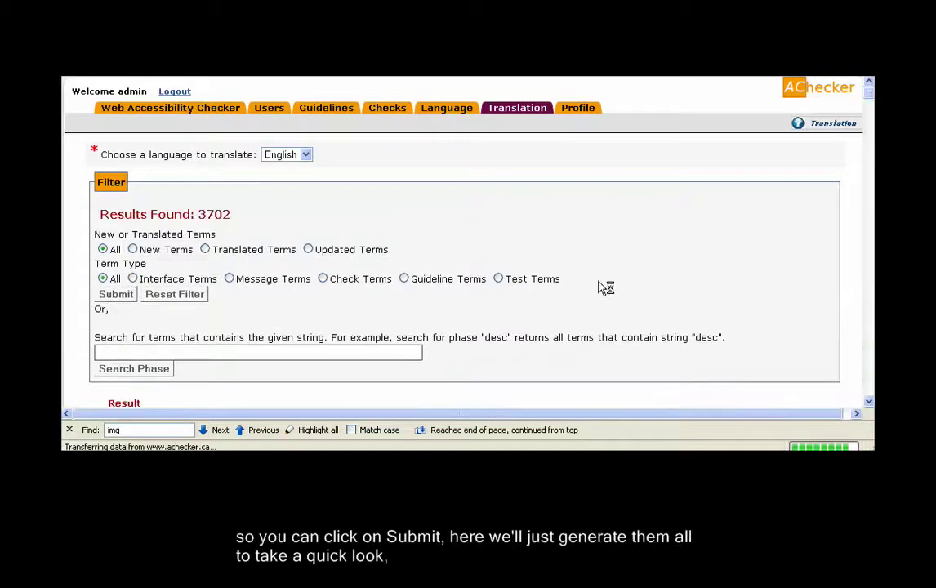
{"action": "scroll", "coordinate": [571, 284], "scroll_direction": "down", "scroll_amount": 1}
{"action": "scroll", "coordinate": [559, 284], "scroll_direction": "down", "scroll_amount": 6}
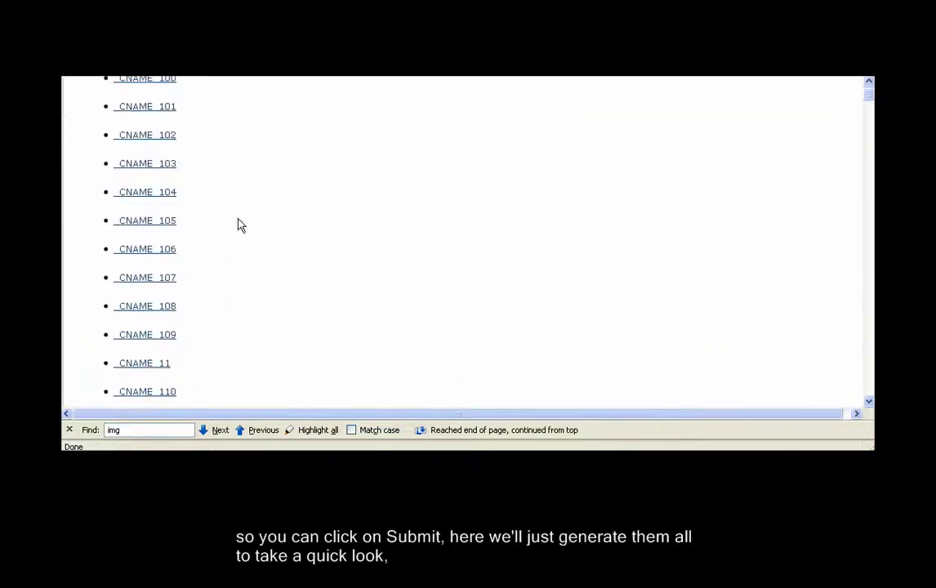
{"action": "left_click", "coordinate": [128, 222]}
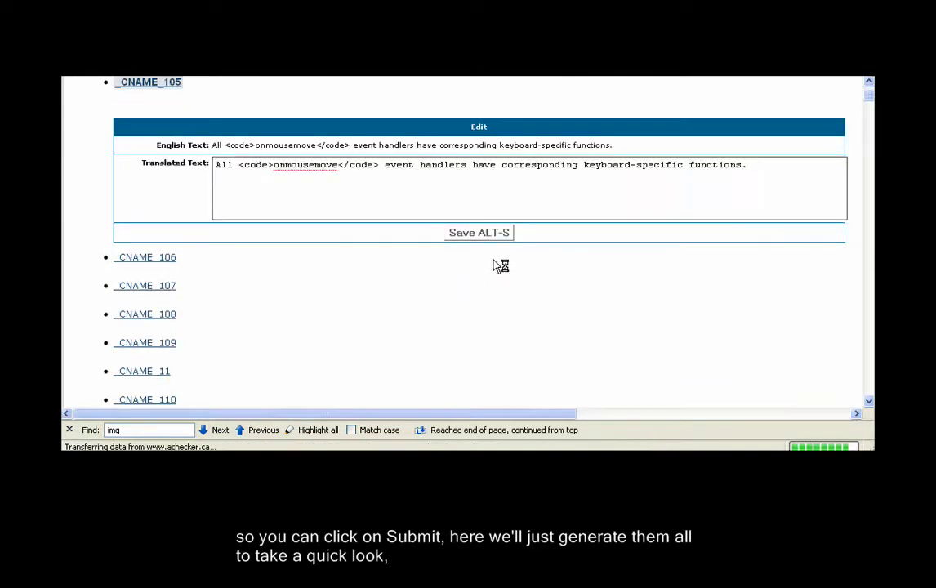
{"action": "left_click_drag", "start_coordinate": [764, 171], "coordinate": [215, 192]}
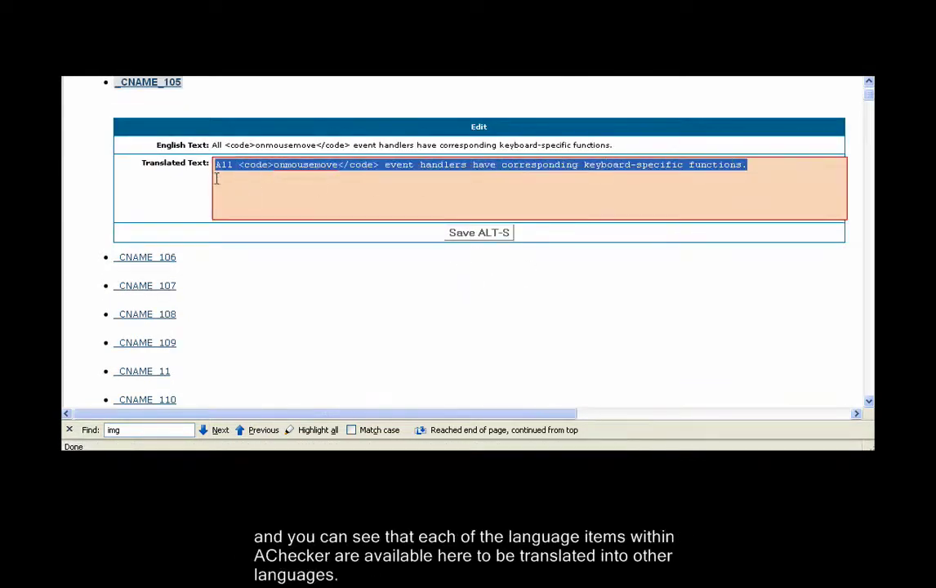
{"action": "left_click", "coordinate": [501, 166]}
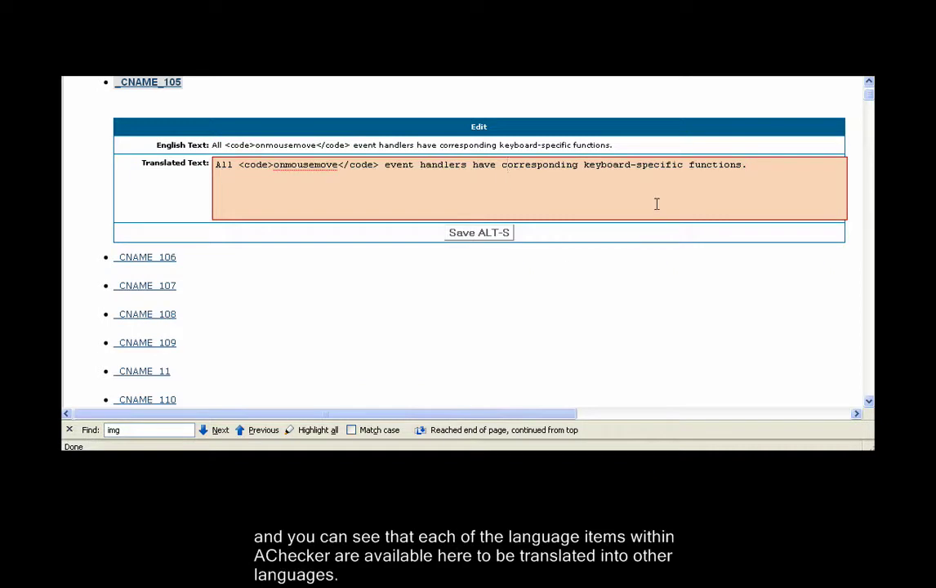
{"action": "scroll", "coordinate": [711, 230], "scroll_direction": "up", "scroll_amount": 10}
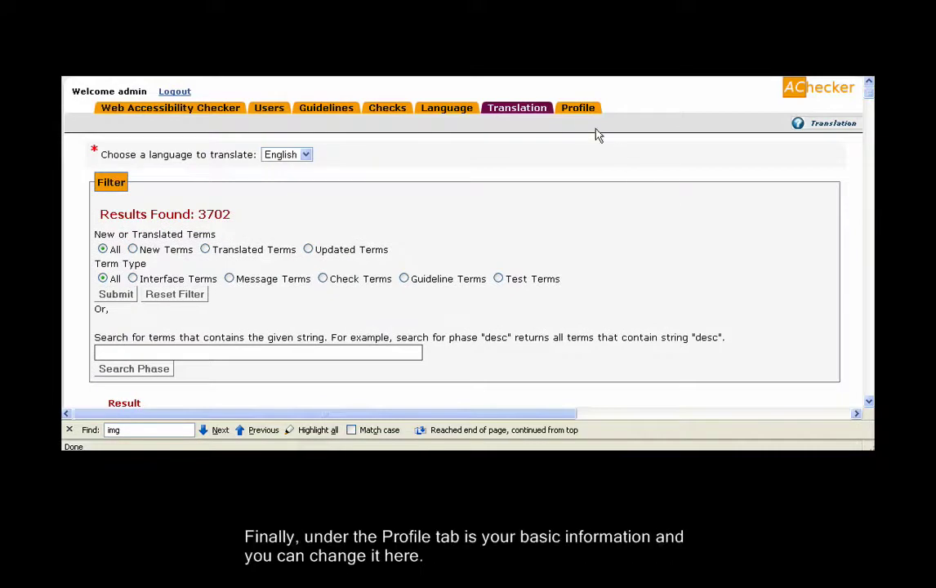
Step: Open the Profile tab and highlight the admin's Web Service ID
{"action": "left_click", "coordinate": [577, 113]}
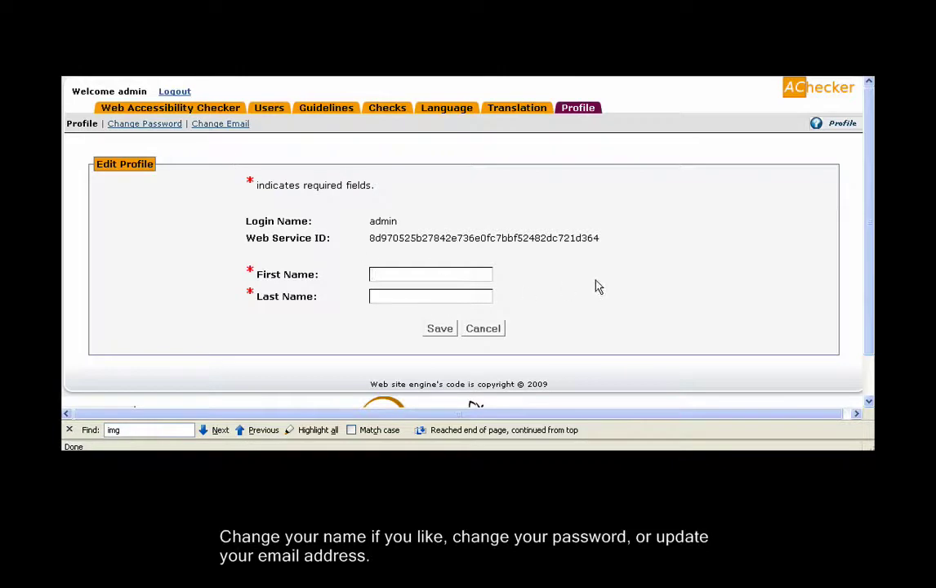
{"action": "left_click_drag", "start_coordinate": [603, 239], "coordinate": [359, 249]}
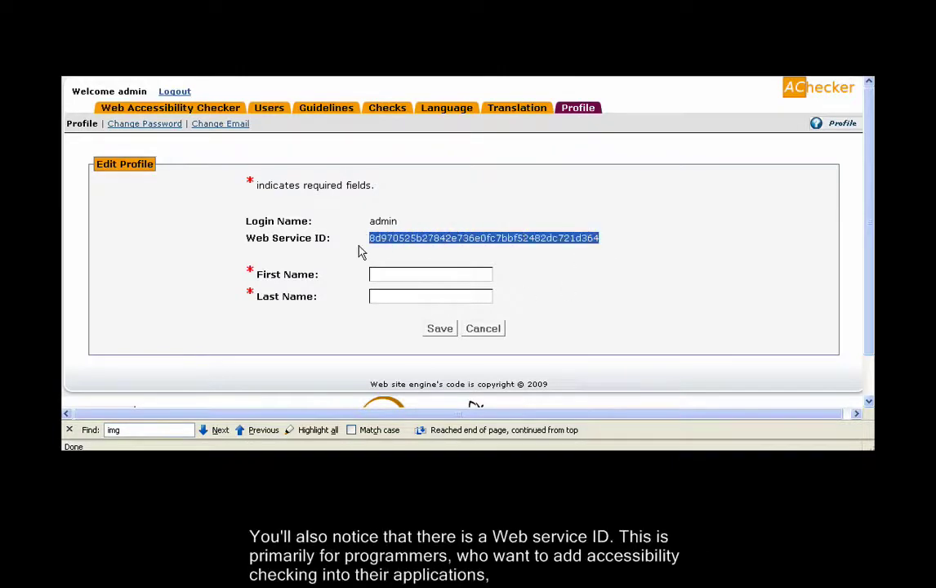
{"action": "left_click", "coordinate": [490, 220]}
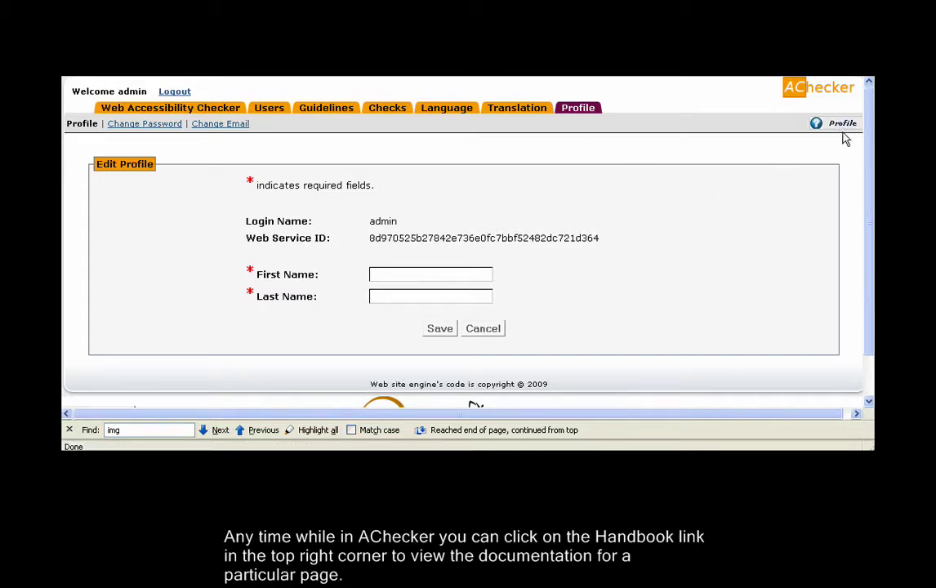
Step: Read the Profile handbook entry, then view and close the Translation page's handbook entry
{"action": "left_click", "coordinate": [843, 125]}
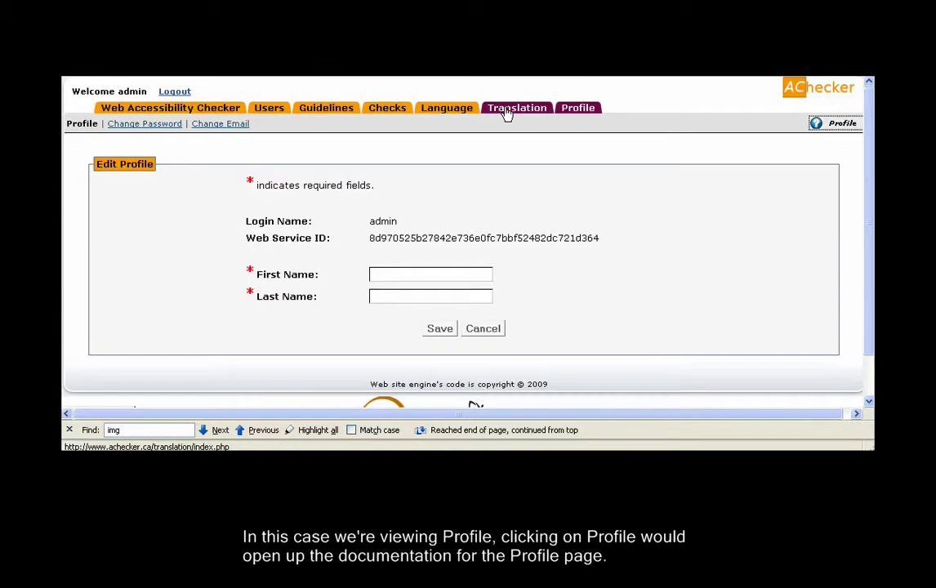
{"action": "left_click", "coordinate": [507, 111]}
{"action": "left_click", "coordinate": [831, 125]}
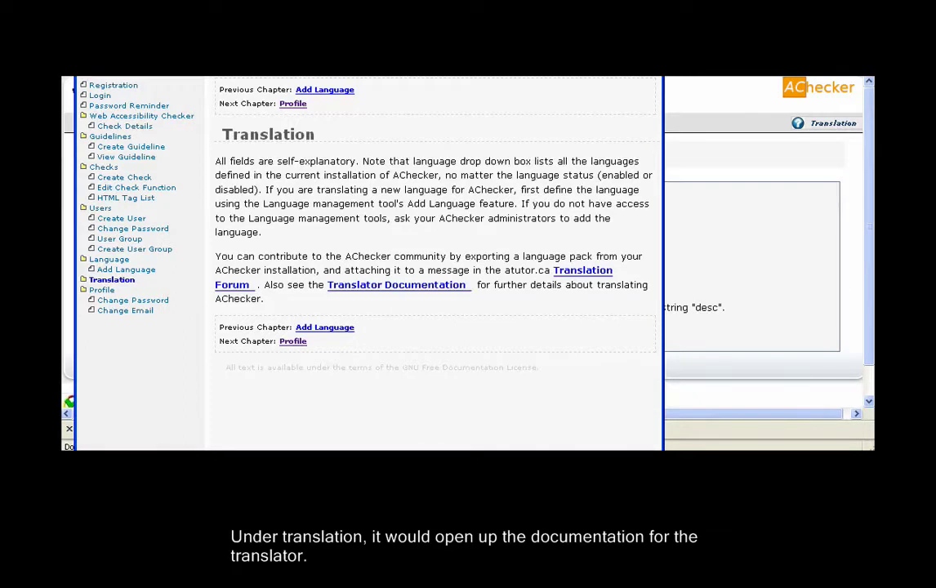
{"action": "left_click", "coordinate": [783, 215]}
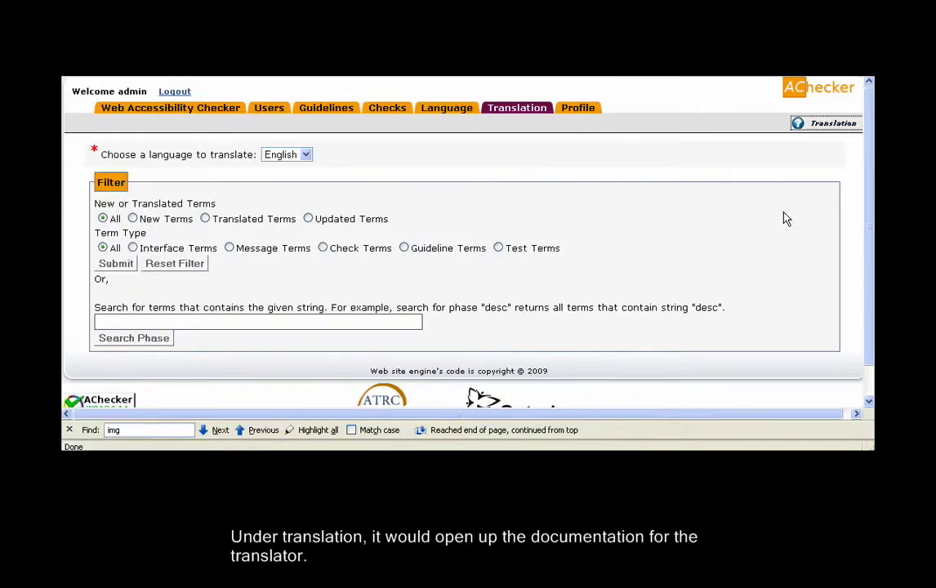
Step: Go to the atutor.ca AChecker page via the AChecker logo and glance over it
{"action": "left_click", "coordinate": [822, 91]}
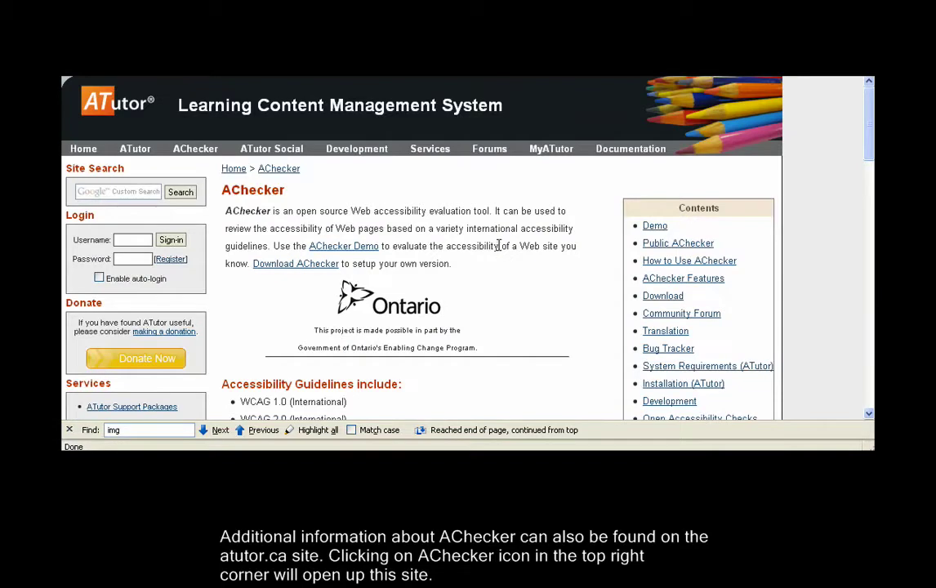
{"action": "scroll", "coordinate": [498, 250], "scroll_direction": "down", "scroll_amount": 3}
{"action": "scroll", "coordinate": [501, 249], "scroll_direction": "up", "scroll_amount": 3}
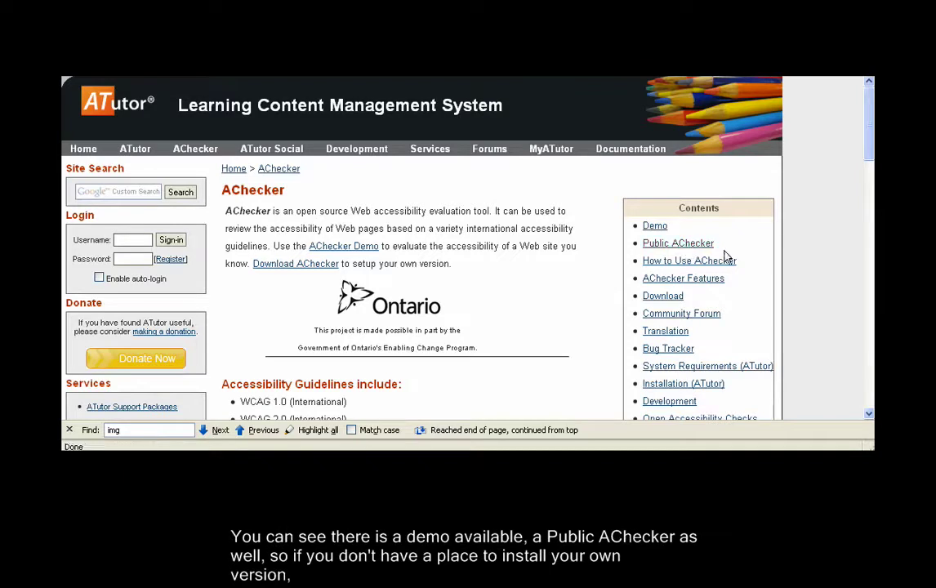
Step: Point out the Public AChecker, How to Use AChecker, Download and Translation contents links, then scroll down
{"action": "left_click_drag", "start_coordinate": [717, 245], "coordinate": [647, 249]}
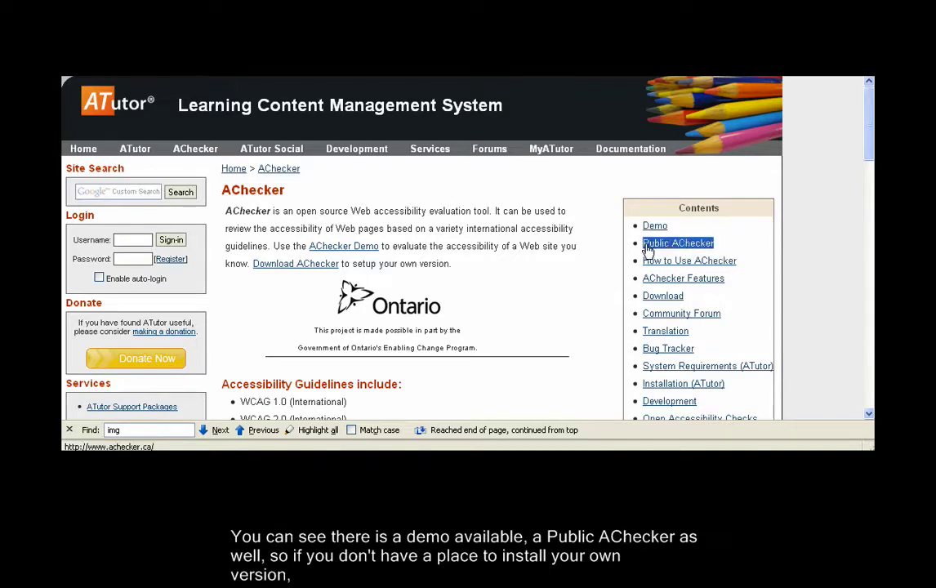
{"action": "left_click", "coordinate": [739, 253]}
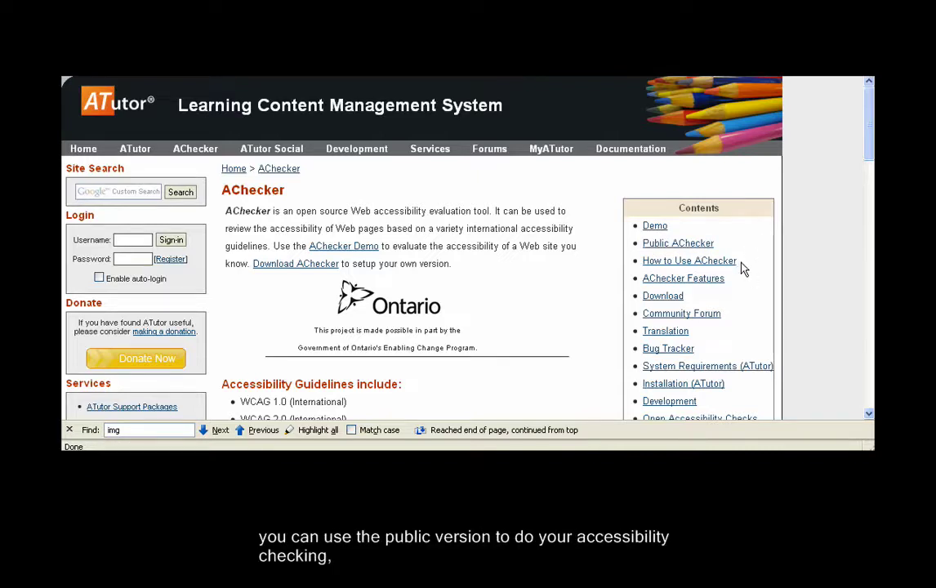
{"action": "left_click_drag", "start_coordinate": [742, 270], "coordinate": [637, 265]}
{"action": "left_click", "coordinate": [772, 278]}
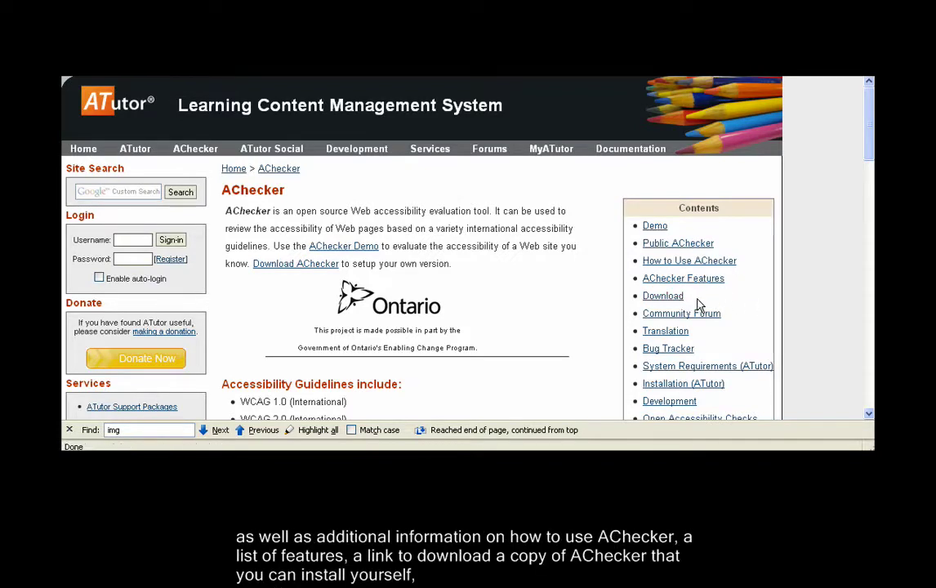
{"action": "left_click_drag", "start_coordinate": [690, 299], "coordinate": [654, 302]}
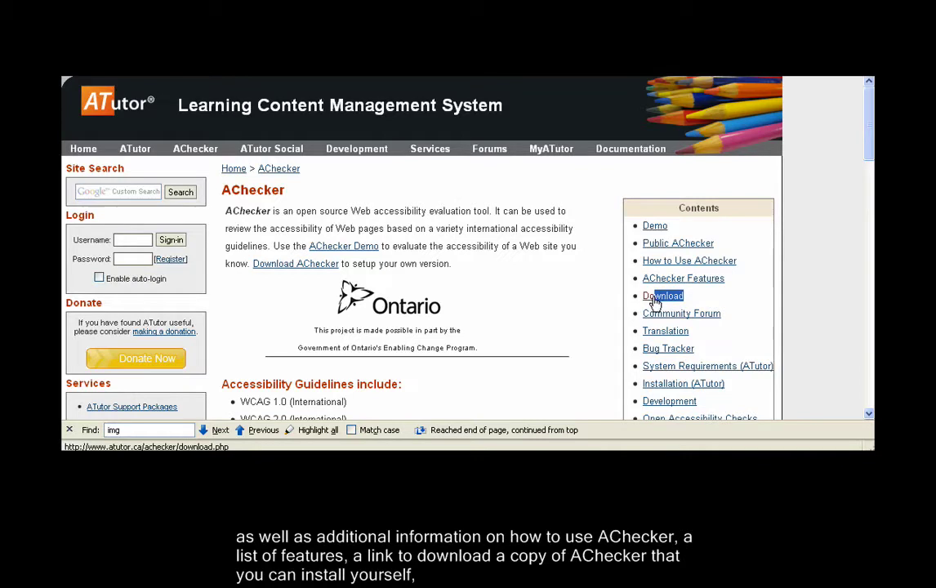
{"action": "left_click", "coordinate": [764, 295]}
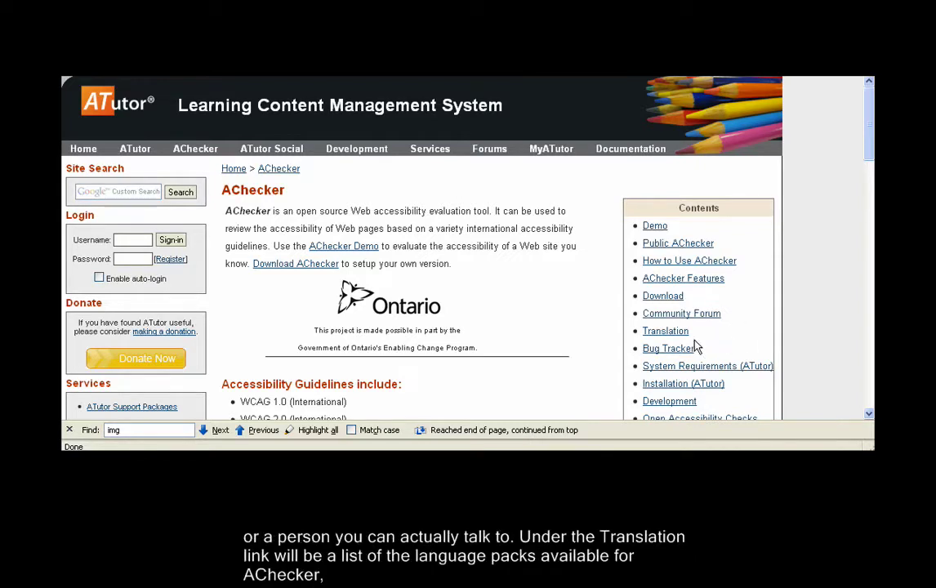
{"action": "left_click_drag", "start_coordinate": [692, 334], "coordinate": [645, 335]}
{"action": "left_click", "coordinate": [768, 329]}
{"action": "scroll", "coordinate": [758, 313], "scroll_direction": "down", "scroll_amount": 2}
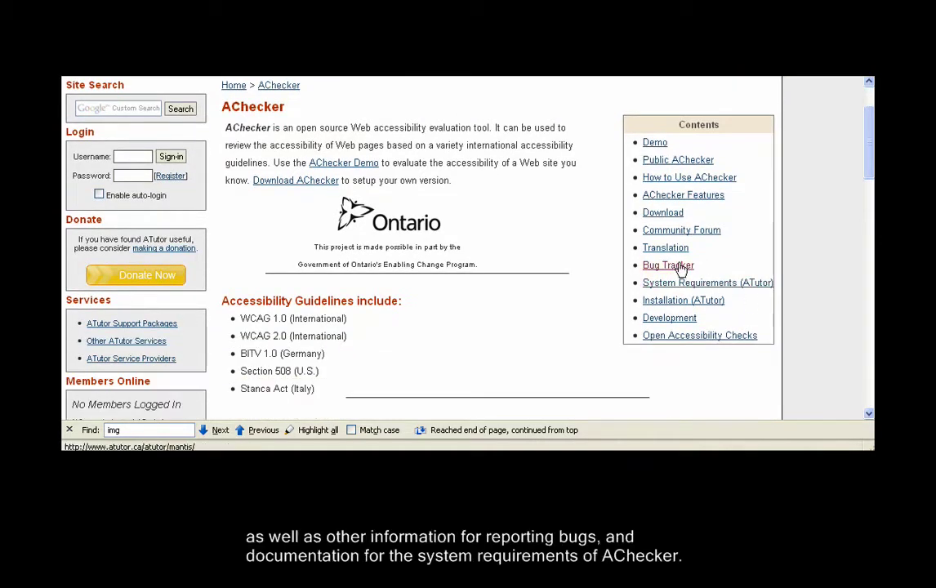